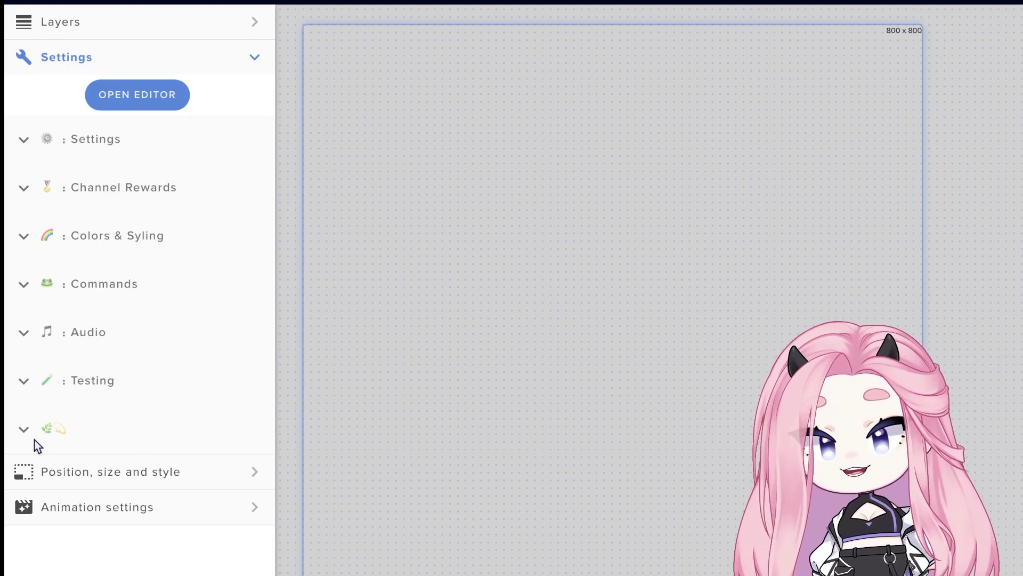
Create three test sticky notes, pin the latest one, then add two more
left_click(25, 385)
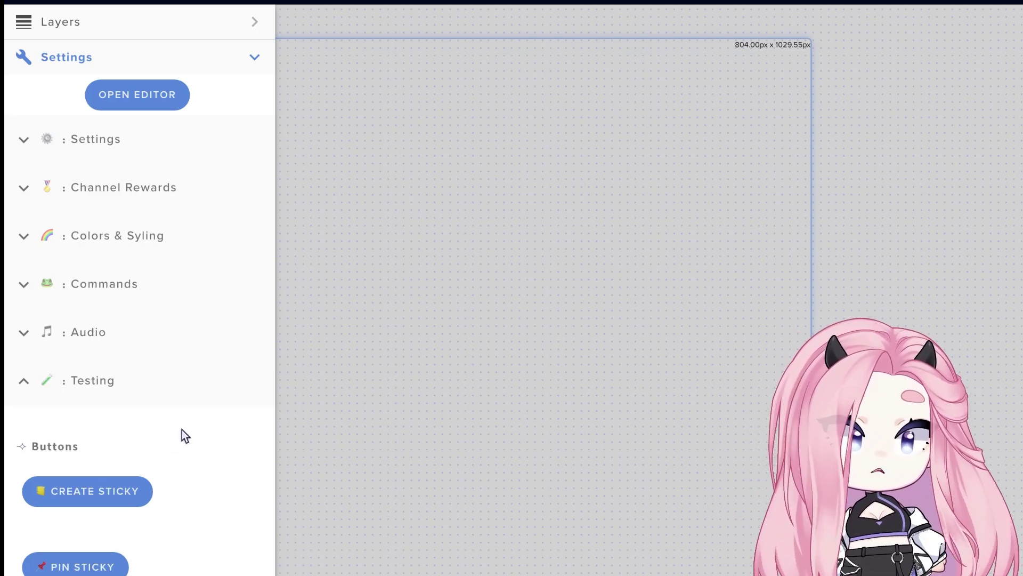
left_click(94, 491)
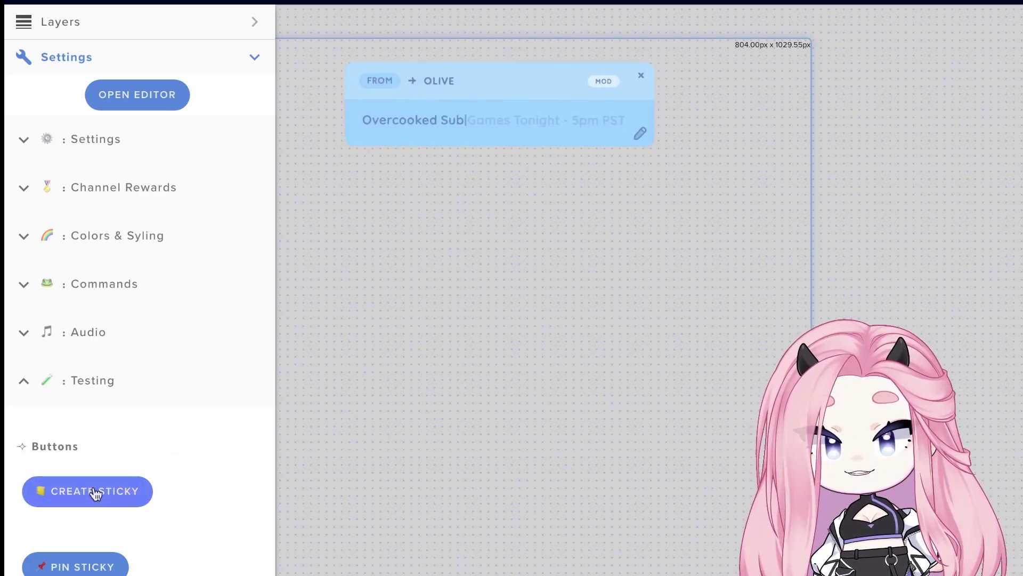
left_click(94, 490)
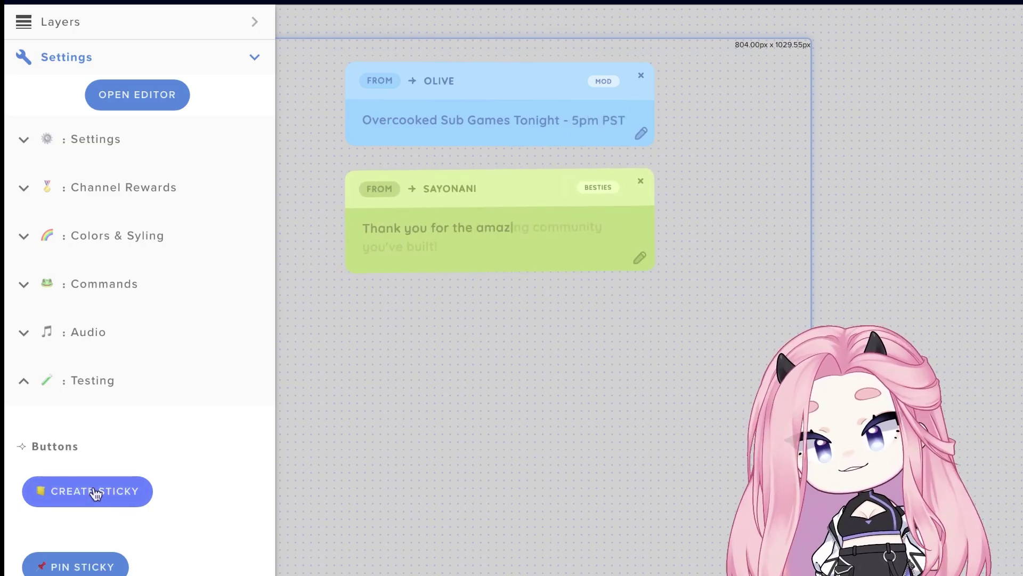
left_click(94, 491)
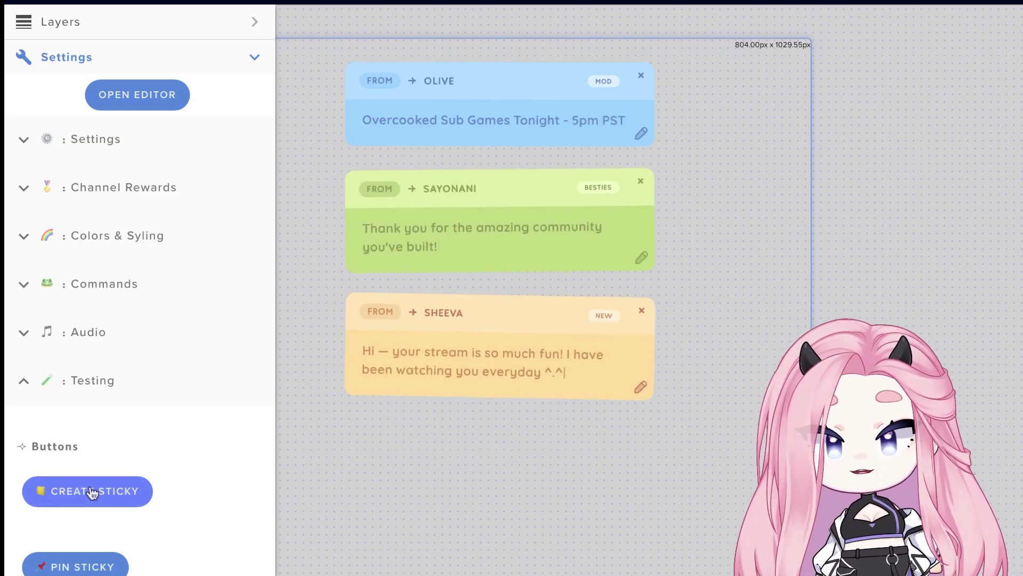
left_click(89, 568)
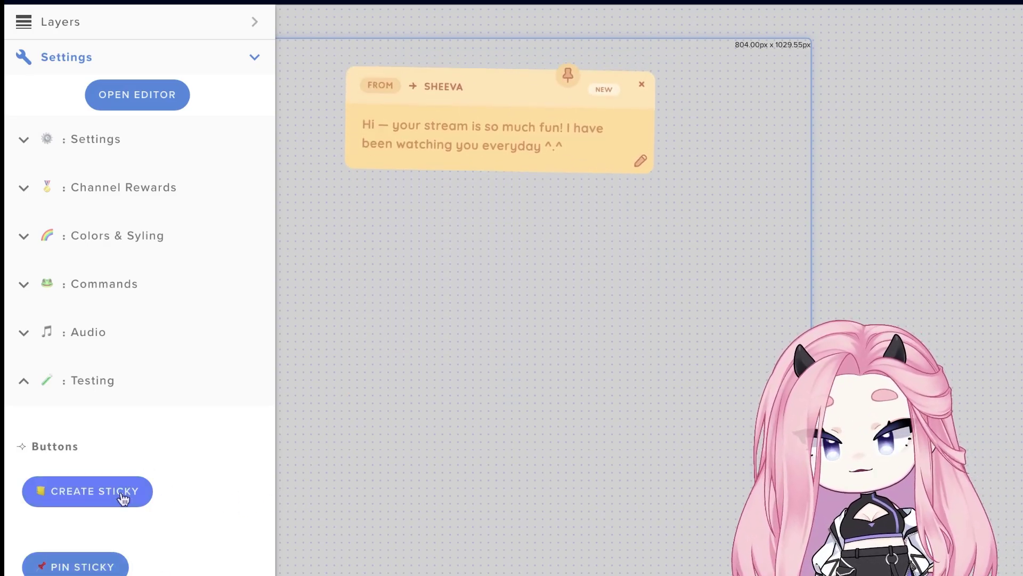
left_click(123, 496)
left_click(122, 496)
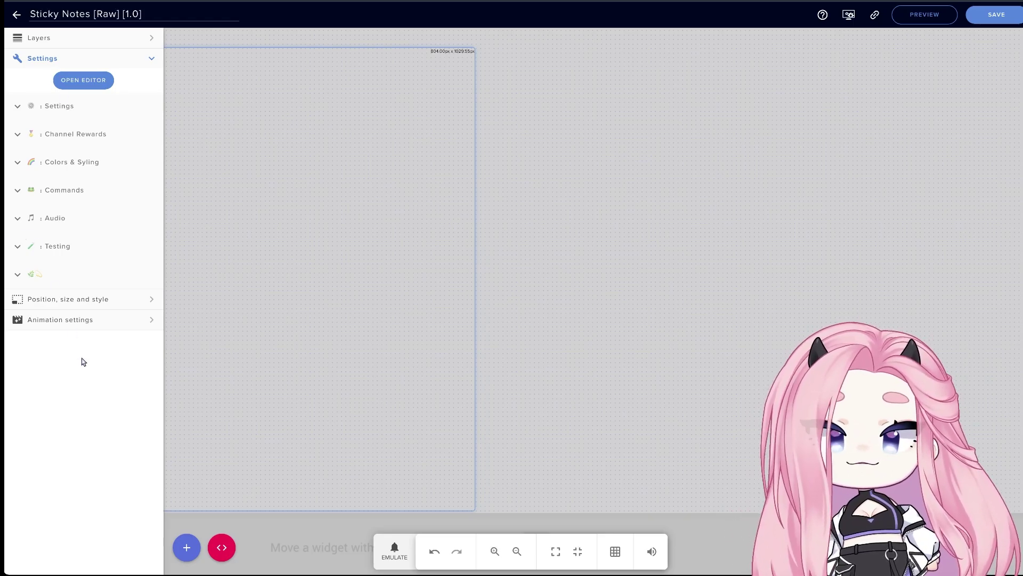
Set the Layout to List and create three test sticky notes
left_click(21, 109)
left_click(52, 167)
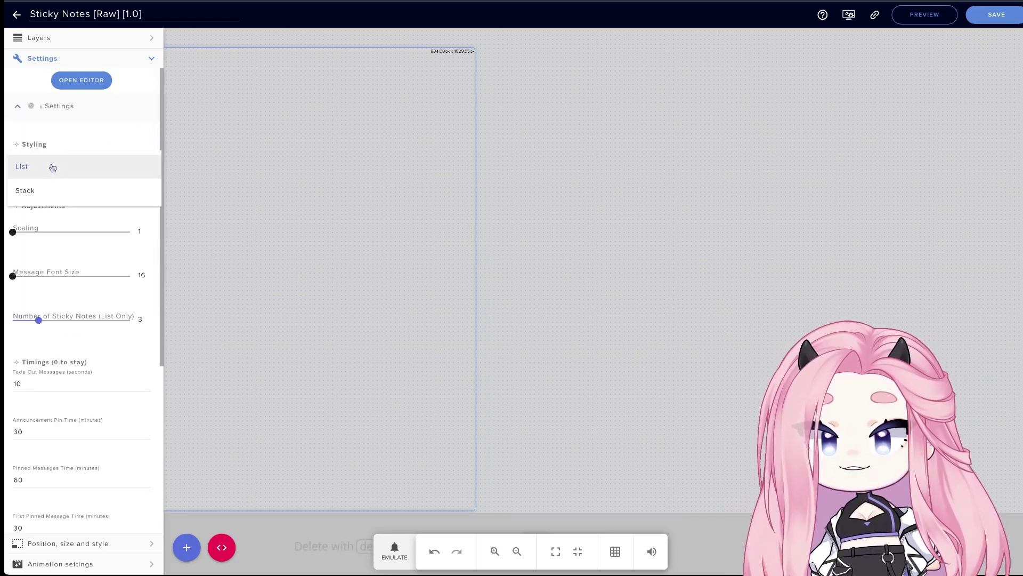
left_click(69, 168)
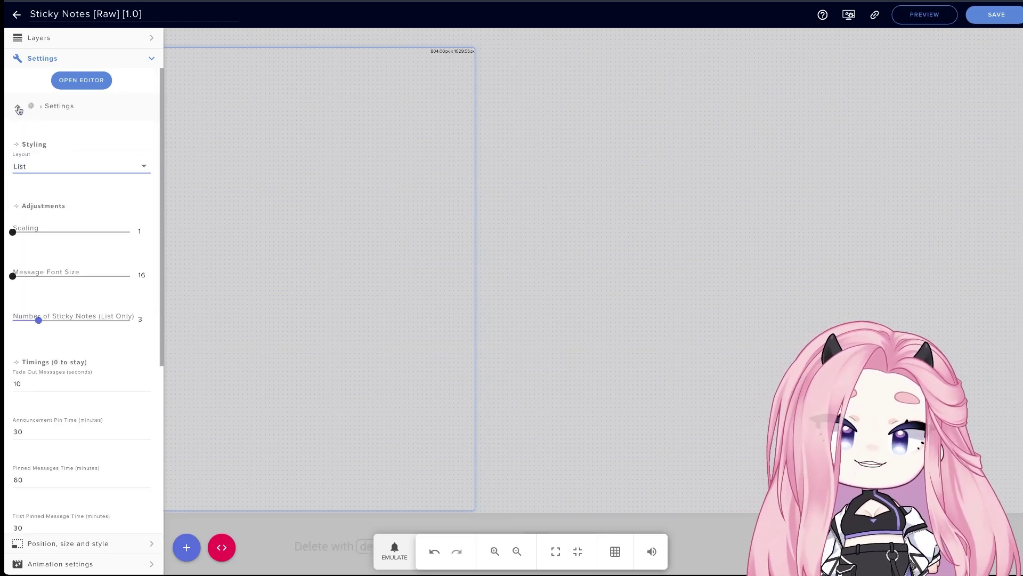
left_click(18, 110)
left_click(18, 247)
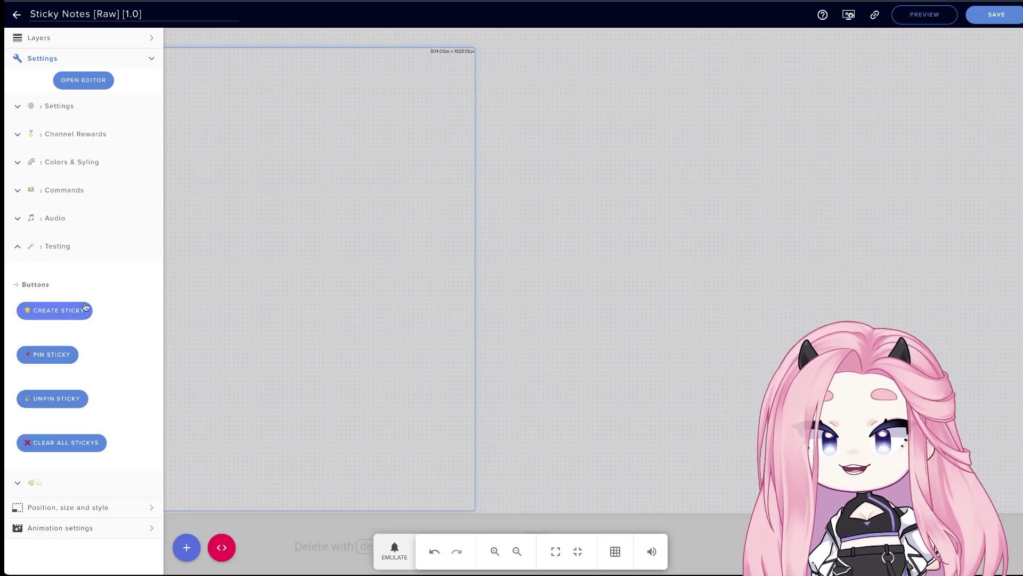
left_click(85, 311)
left_click(84, 311)
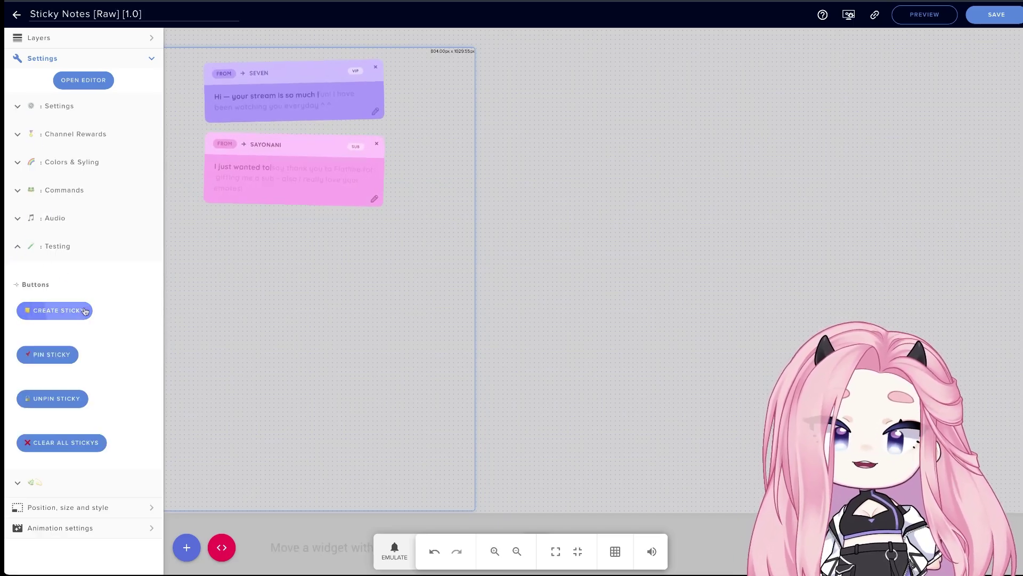
left_click(84, 311)
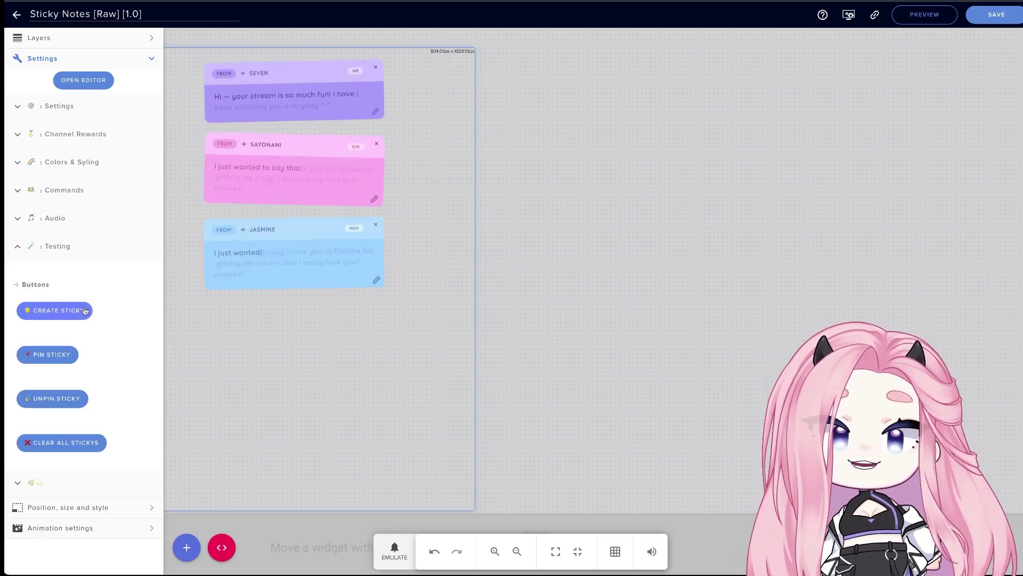
Switch the Layout to Stack, create three stickies, pin the top one, and add two more
left_click(18, 106)
left_click(35, 168)
left_click(36, 187)
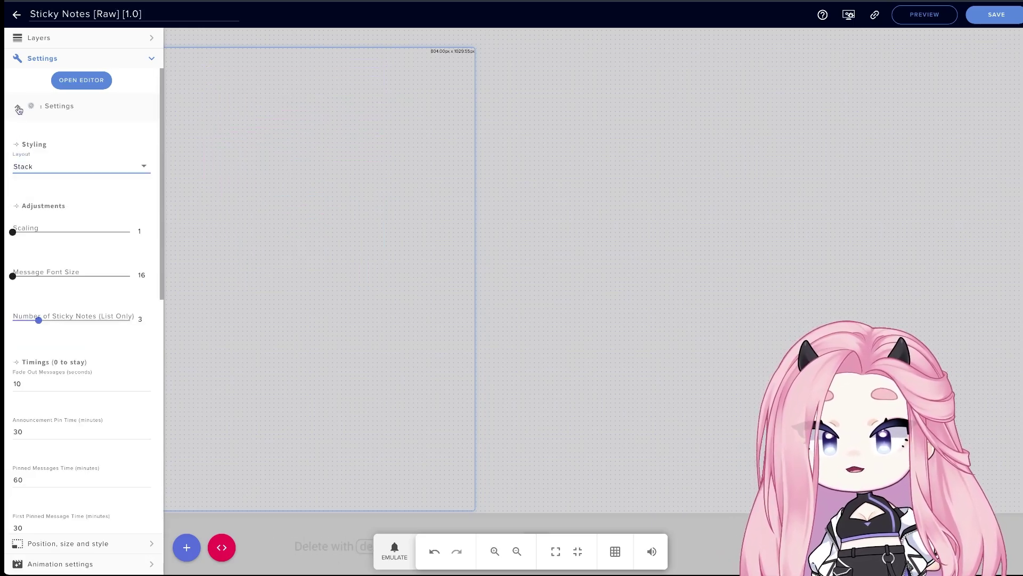
left_click(18, 107)
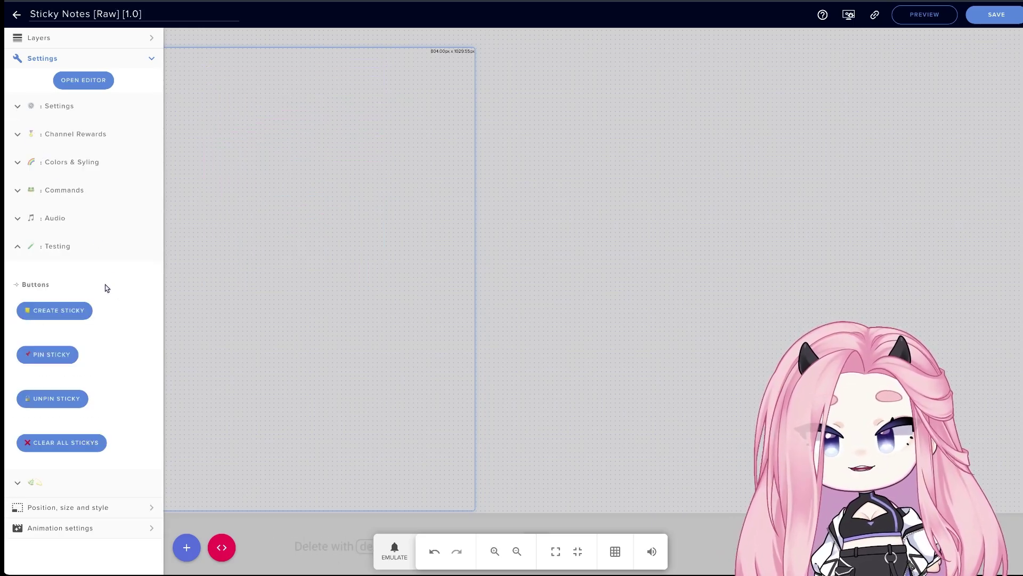
left_click(92, 315)
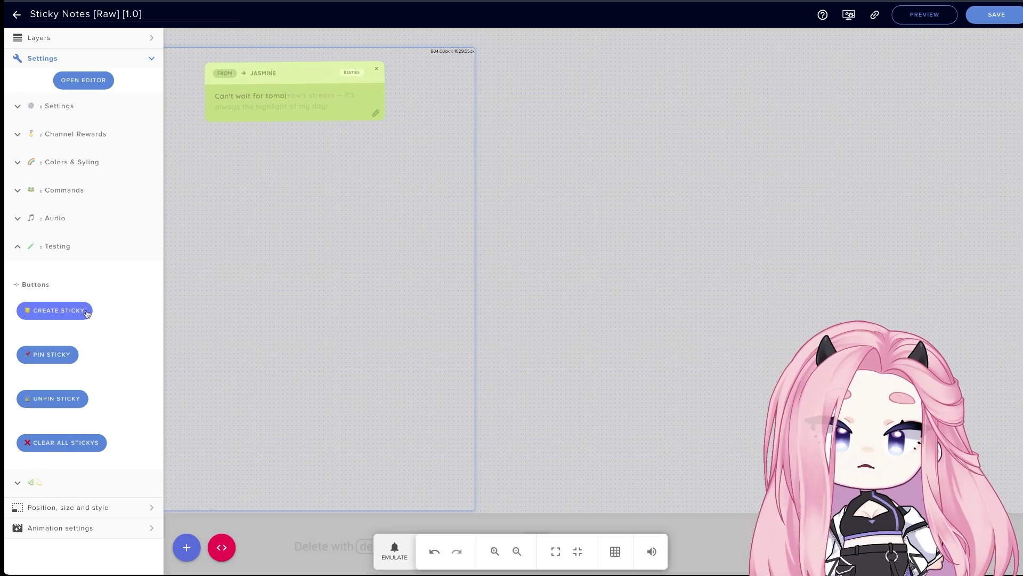
left_click(88, 314)
left_click(88, 313)
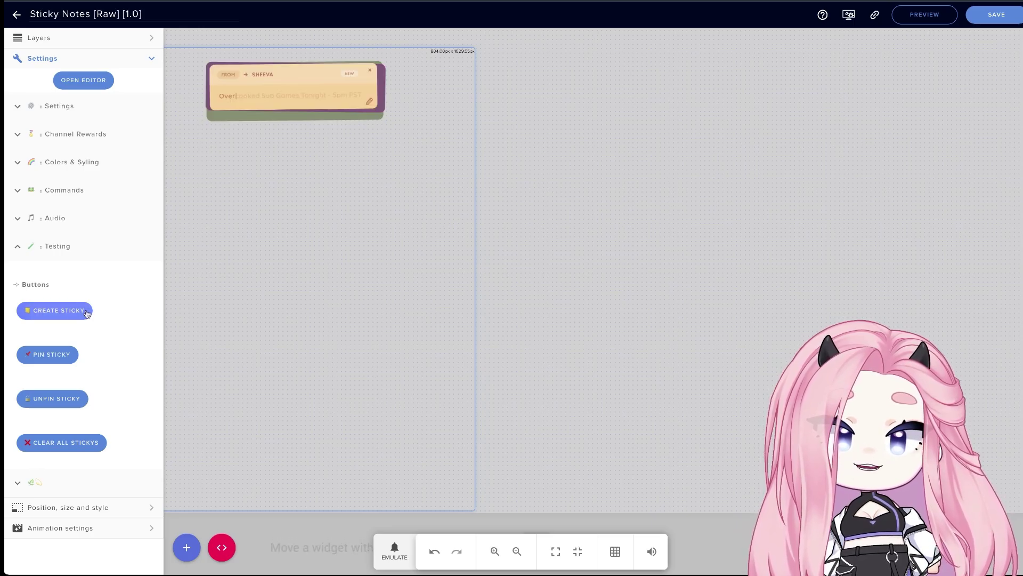
left_click(55, 356)
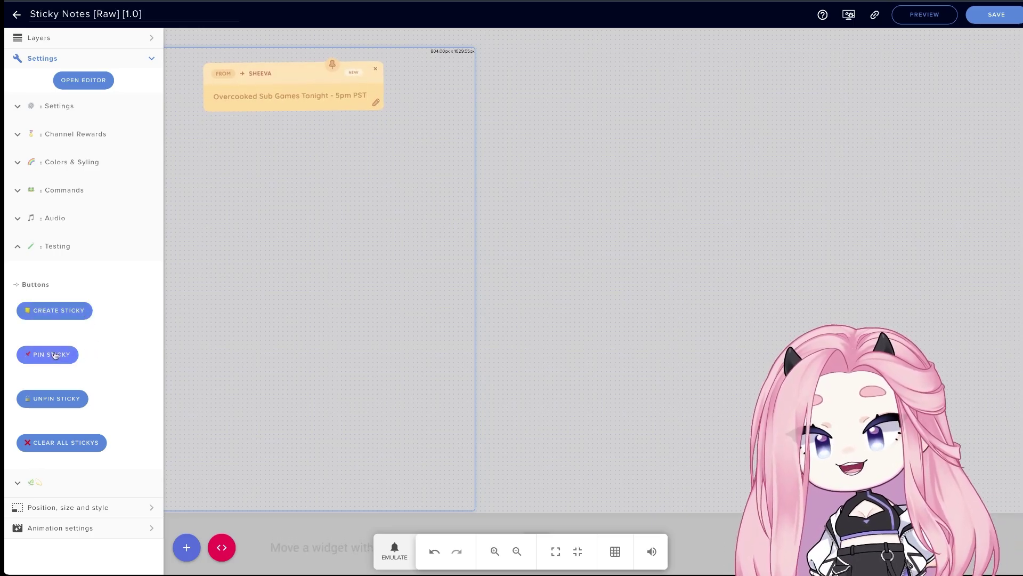
left_click(59, 312)
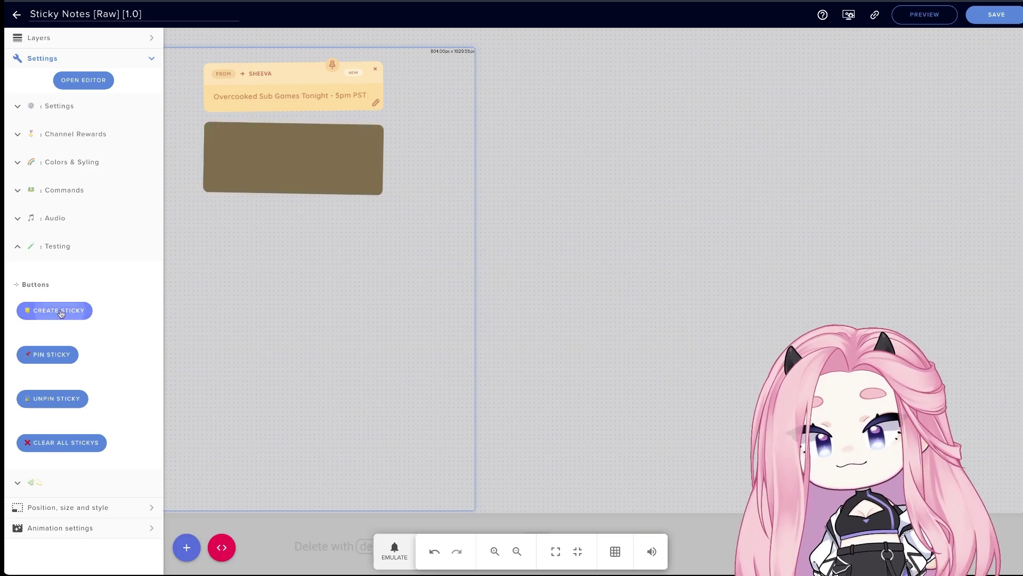
left_click(61, 313)
Set the Layout back to List
left_click(54, 106)
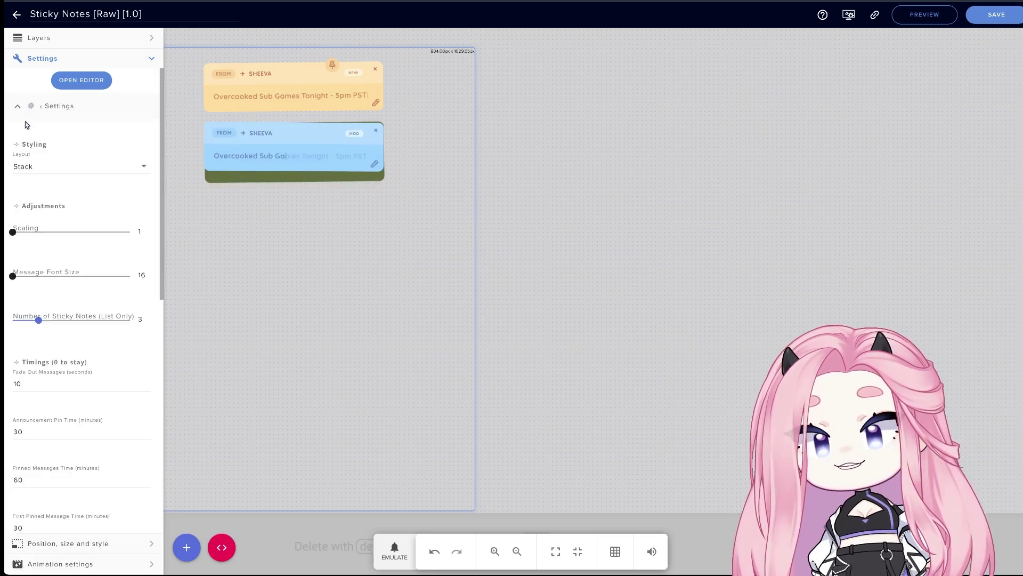
left_click(47, 161)
left_click(47, 148)
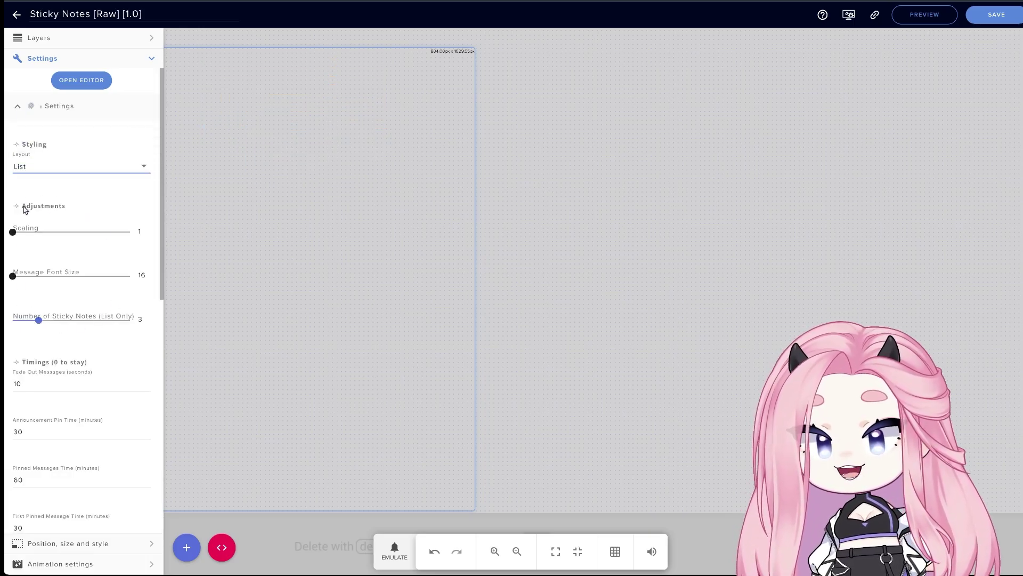
Try the Scaling value and preview a sample sticky note
mouse_move(31, 233)
left_mouse_down()
mouse_move(69, 232)
mouse_move(12, 232)
left_mouse_up()
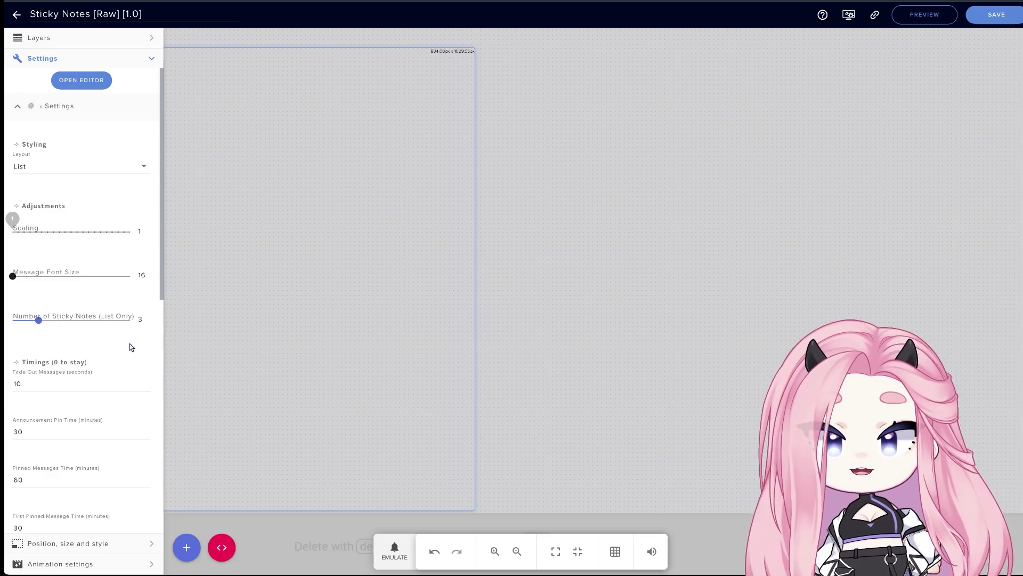
scroll(80, 311, "down", 2)
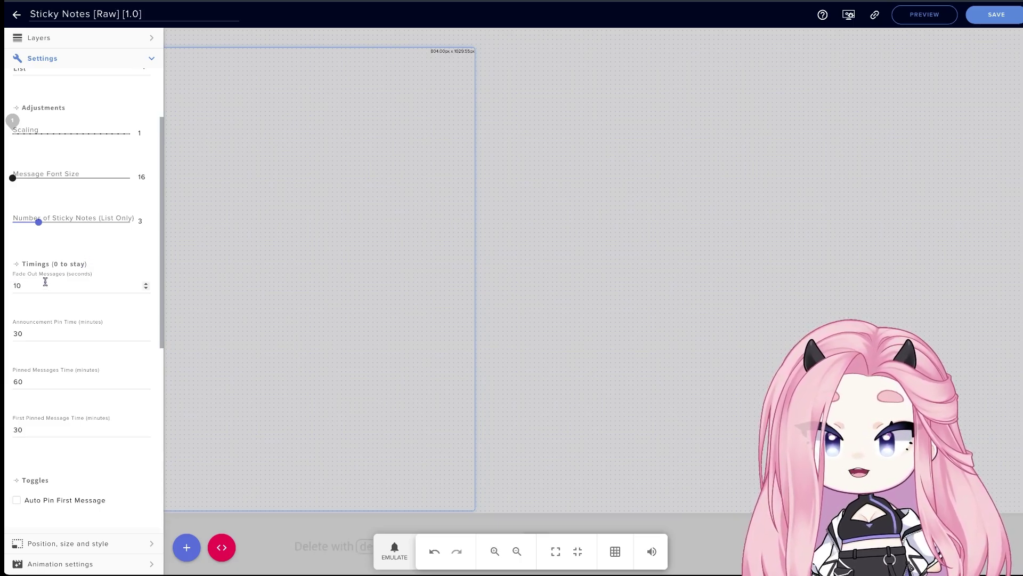
scroll(45, 282, "down", 7)
left_click(67, 379)
scroll(53, 267, "up", 6)
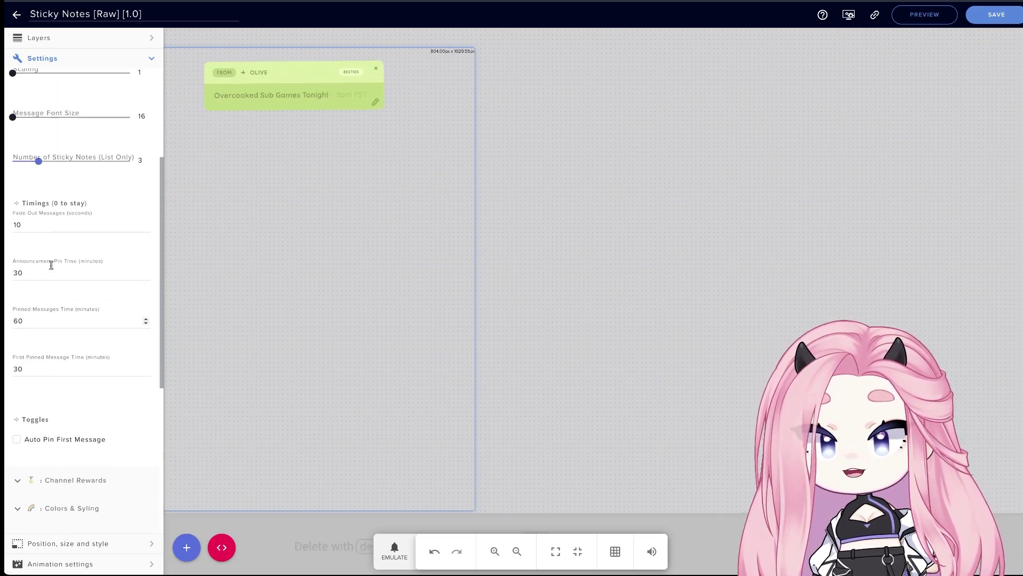
scroll(52, 264, "up", 1)
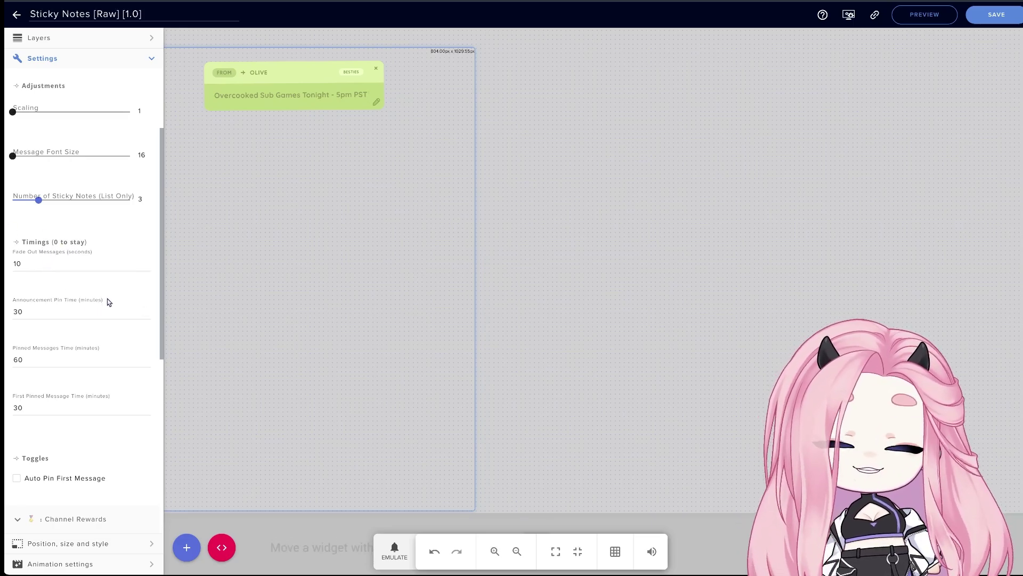
Set the Announcement Pin Time to 30 minutes
double_click(18, 311)
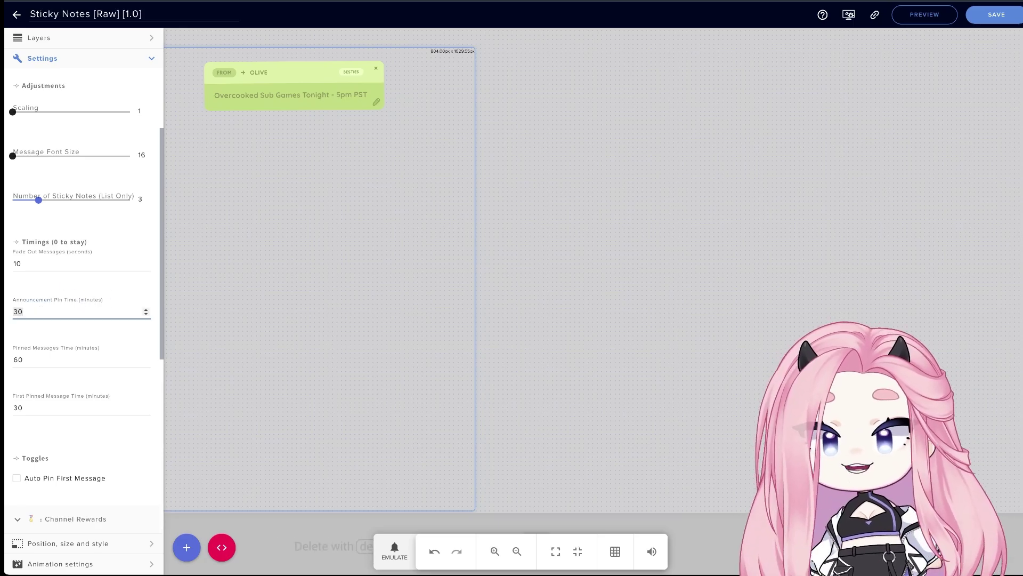
type("0")
left_click(34, 289)
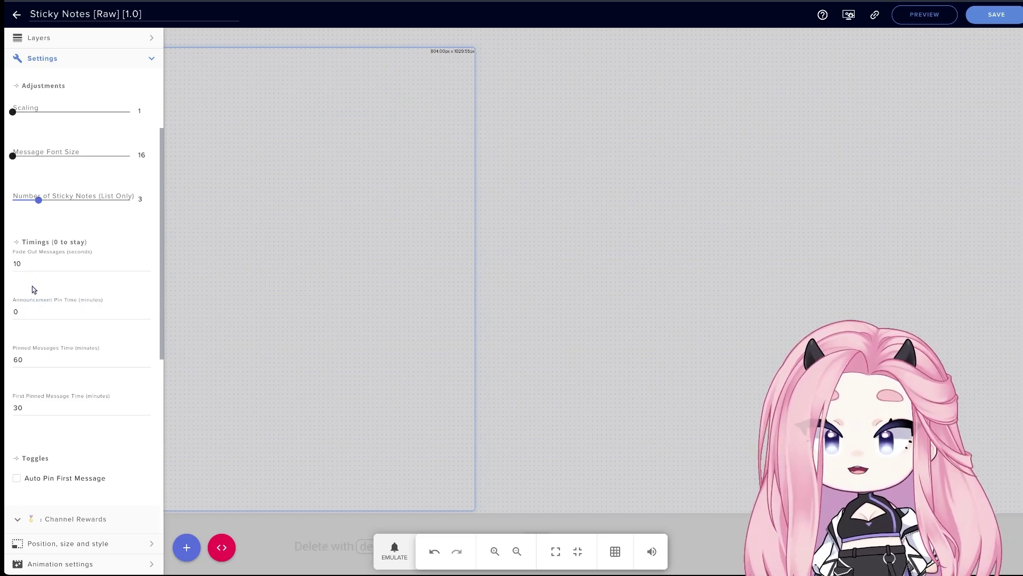
left_click(17, 311)
left_click(30, 292)
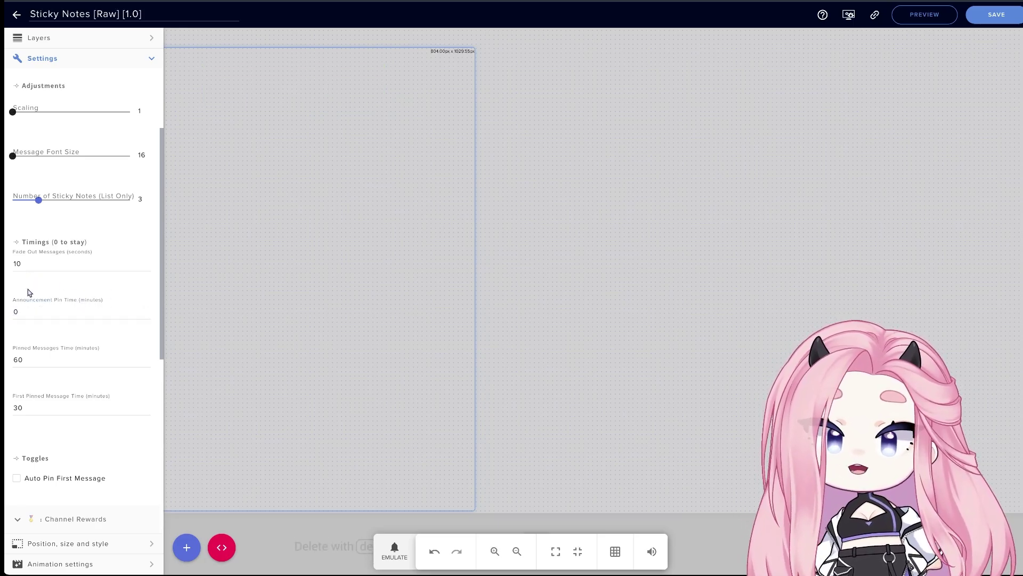
left_click(14, 315)
key("BackSpace")
type("3")
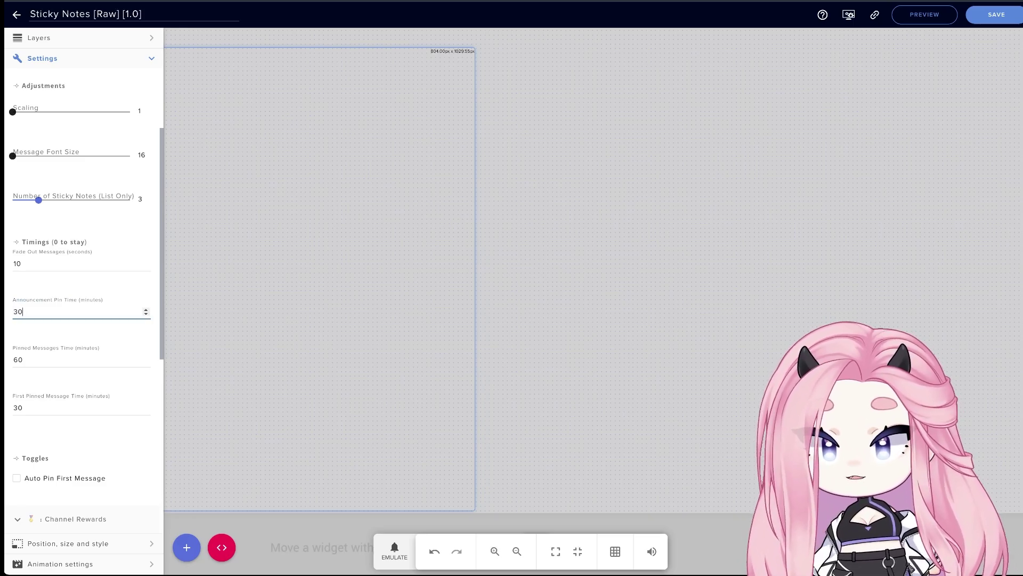
left_click(36, 289)
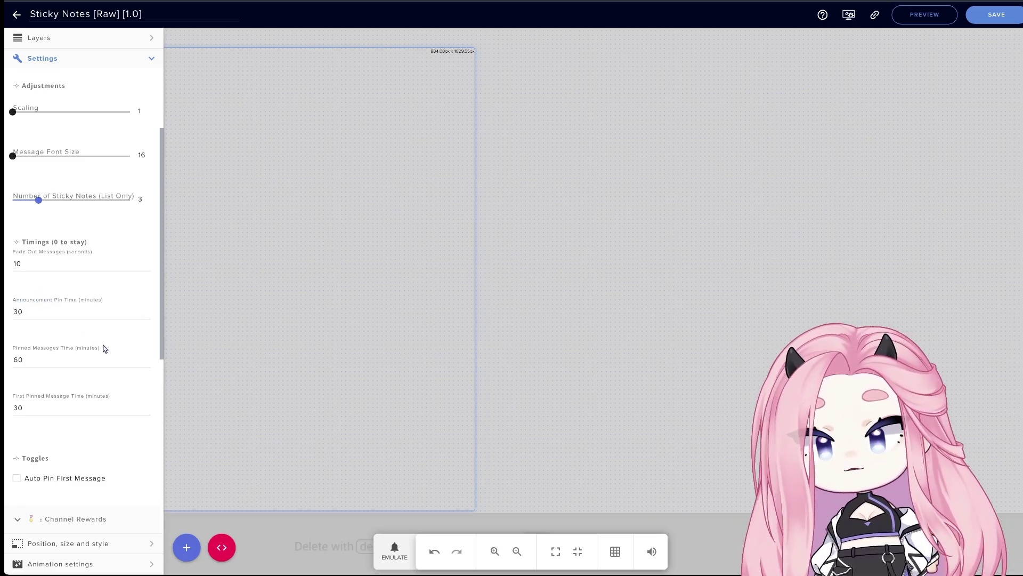
Review the Pinned Messages Time and First Pinned Message Time settings
left_click_drag(105, 348, 61, 350)
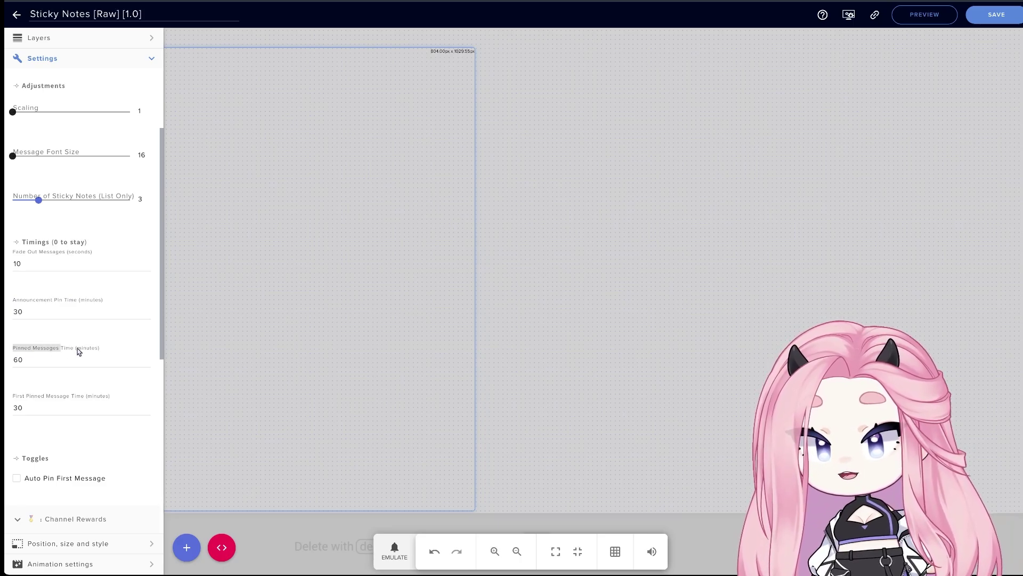
left_click_drag(14, 399, 82, 400)
scroll(53, 379, "down", 1)
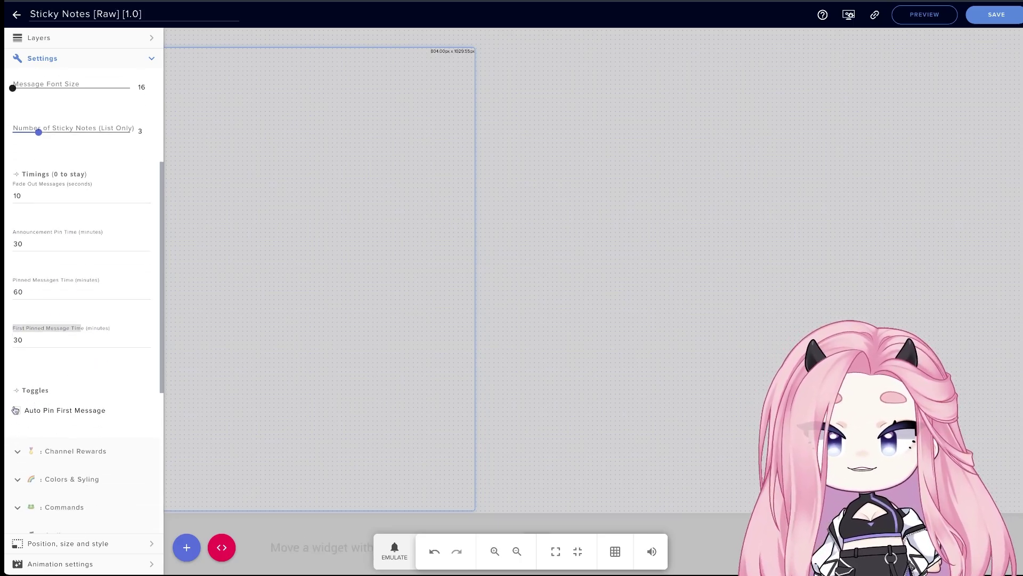
left_click(32, 430)
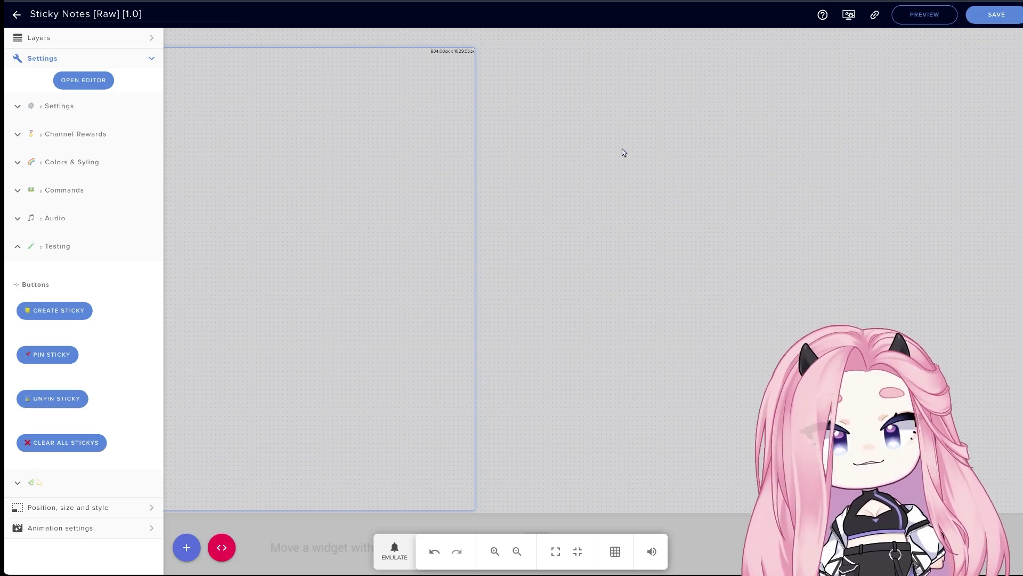
Raise the sticky Rotation Amount to 10 in Colors & Styling
left_click(19, 163)
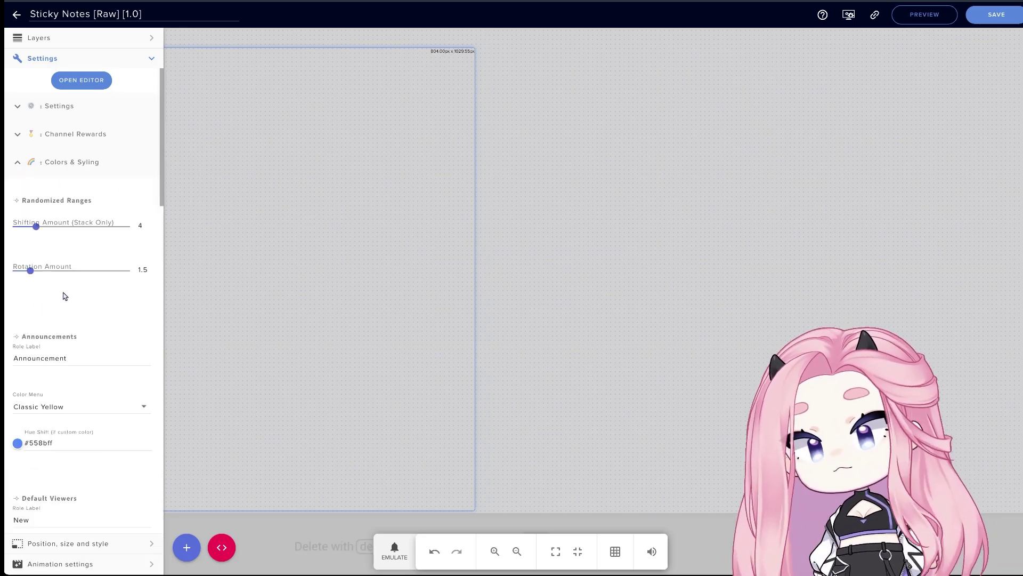
left_click(114, 271)
left_click_drag(99, 270, 134, 274)
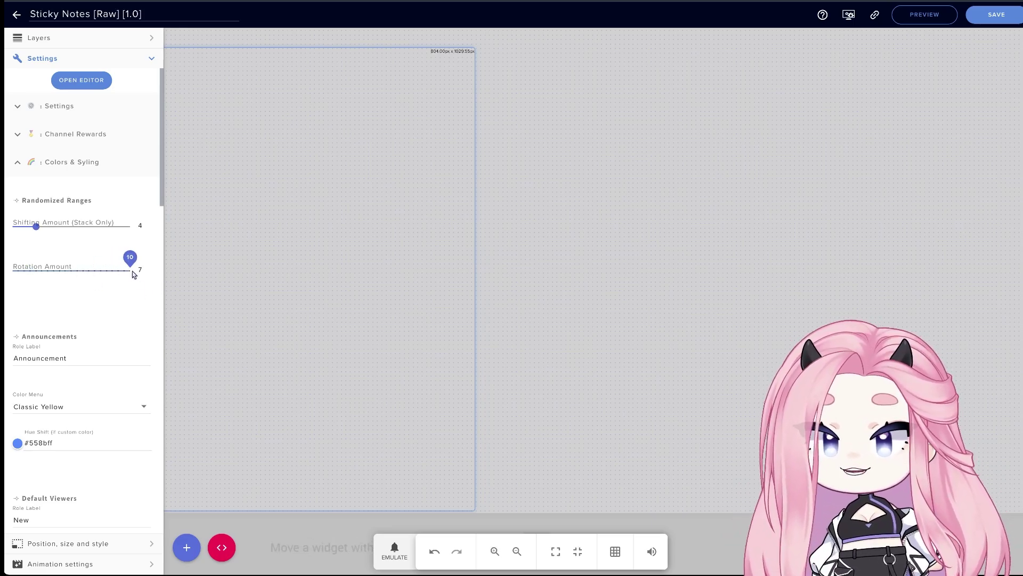
left_click(18, 166)
Create six test sticky notes to preview the rotated stack
left_click(42, 310)
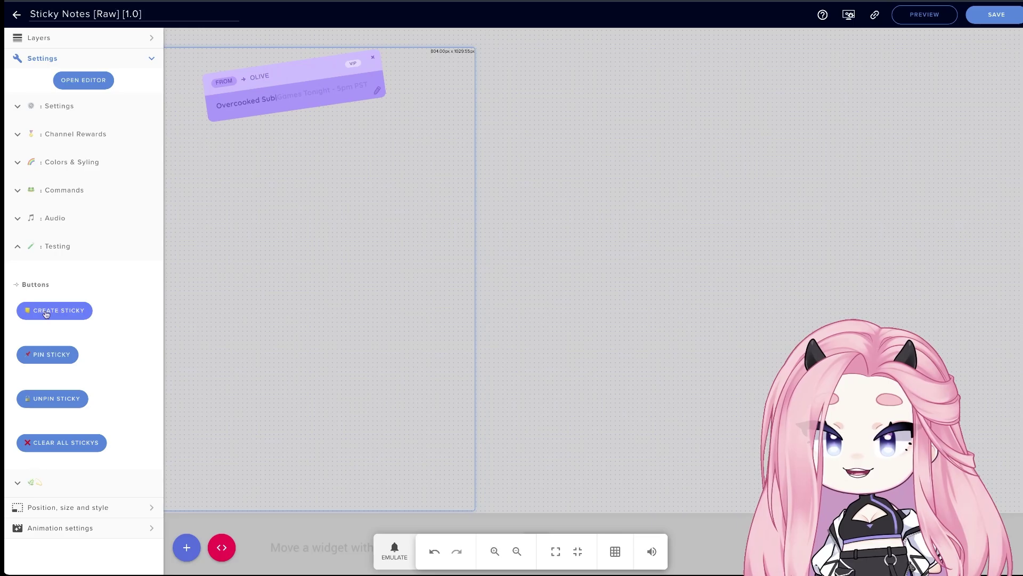
left_click(46, 314)
left_click(46, 313)
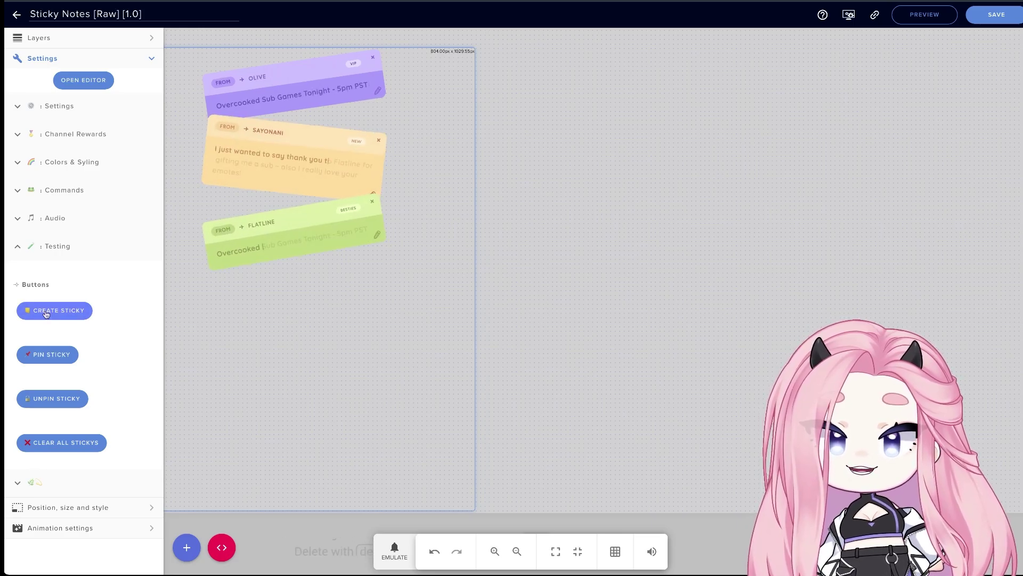
left_click(46, 314)
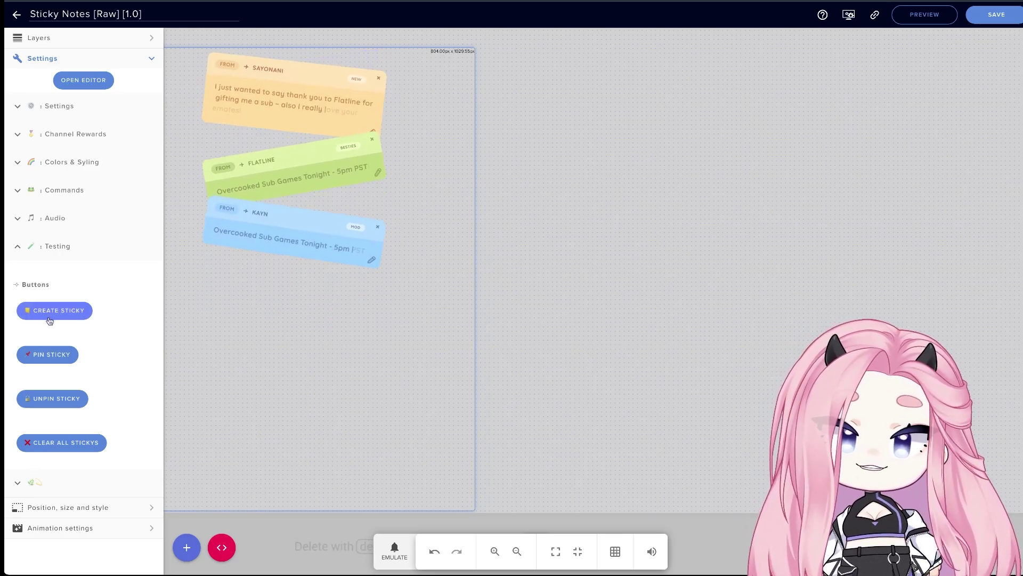
left_click(49, 319)
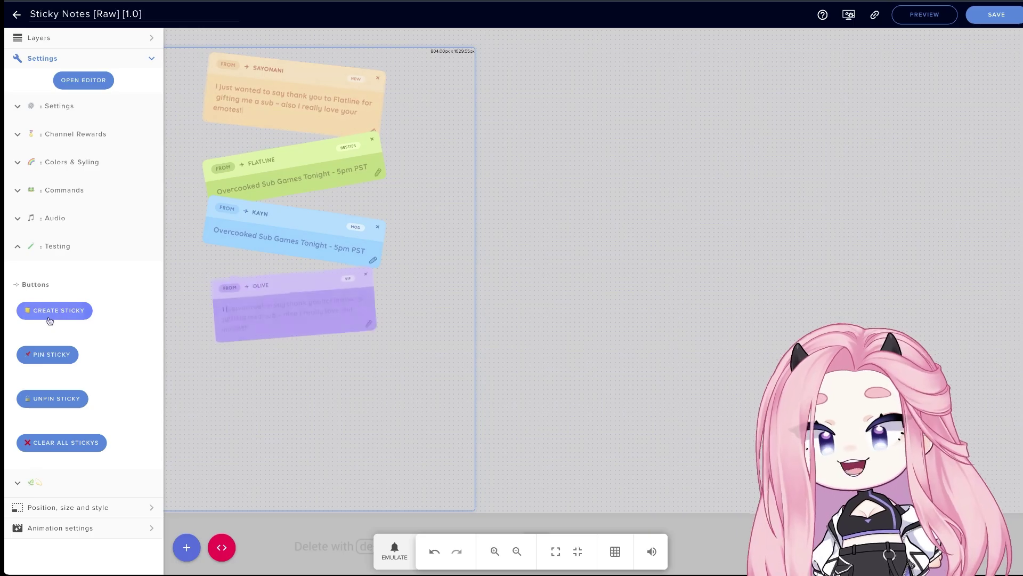
left_click(54, 315)
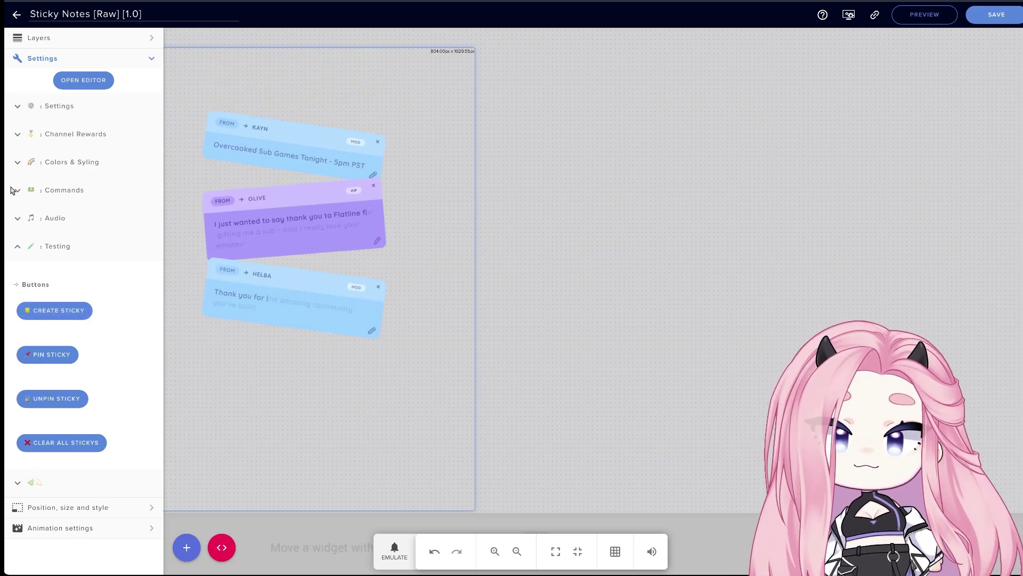
left_click(17, 162)
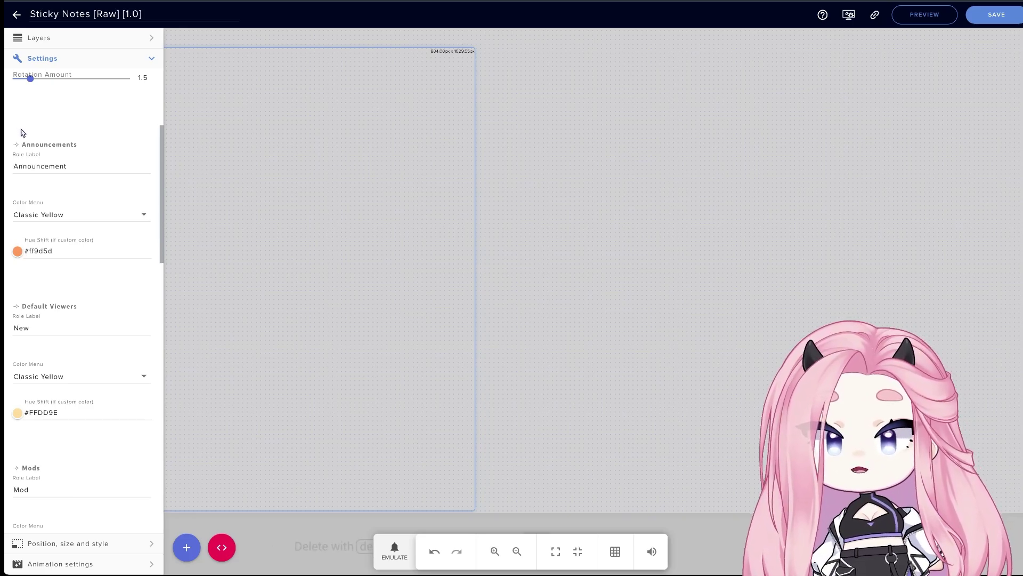
Create a test VIP sticky note on the canvas
left_click_drag(84, 168, 6, 170)
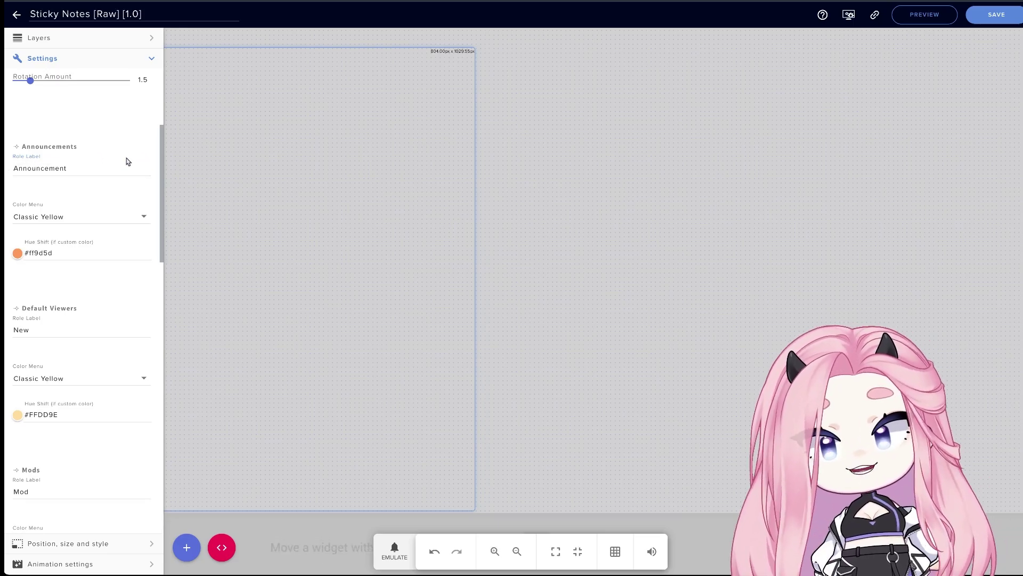
scroll(127, 181, "down", 10)
left_click(59, 346)
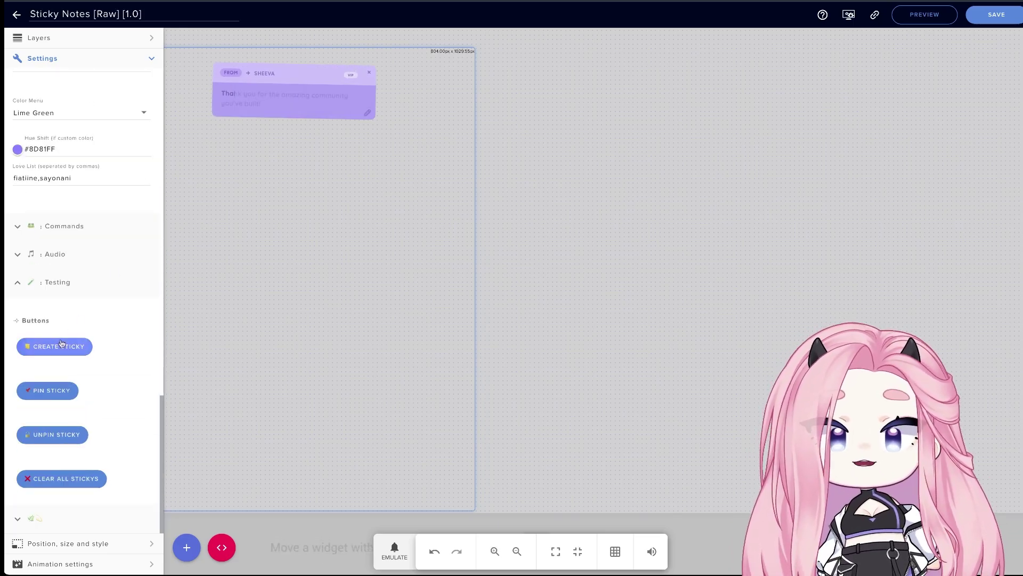
Open the Announcements Color Menu and scroll down to Custom Color
scroll(150, 175, "up", 1)
scroll(150, 175, "up", 10)
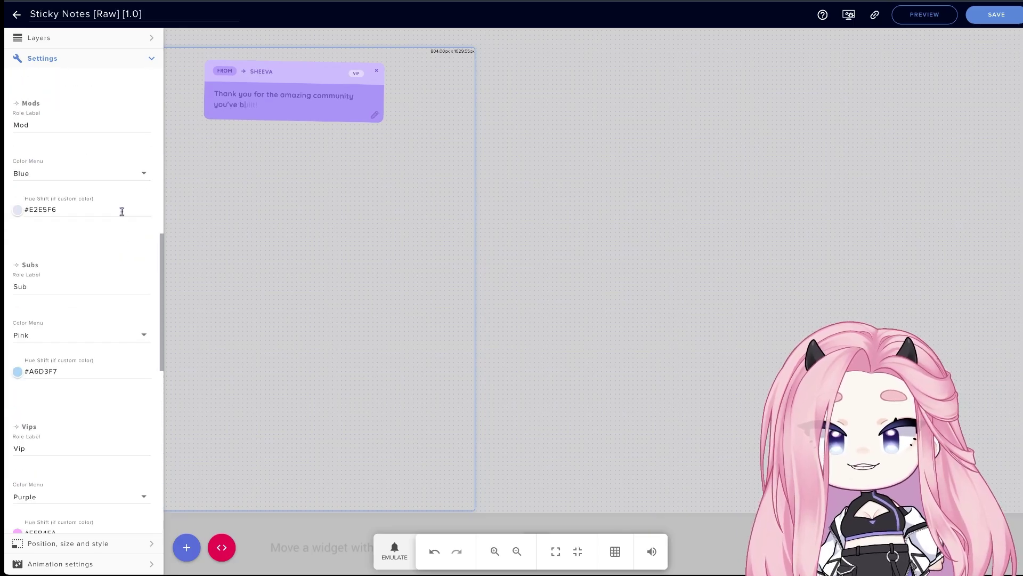
scroll(92, 197, "up", 4)
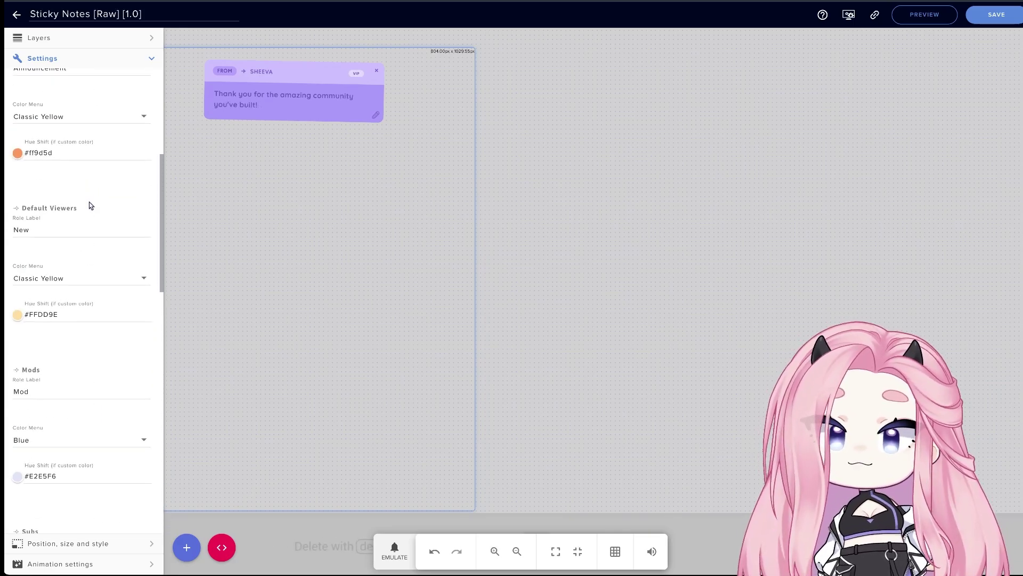
scroll(75, 193, "up", 3)
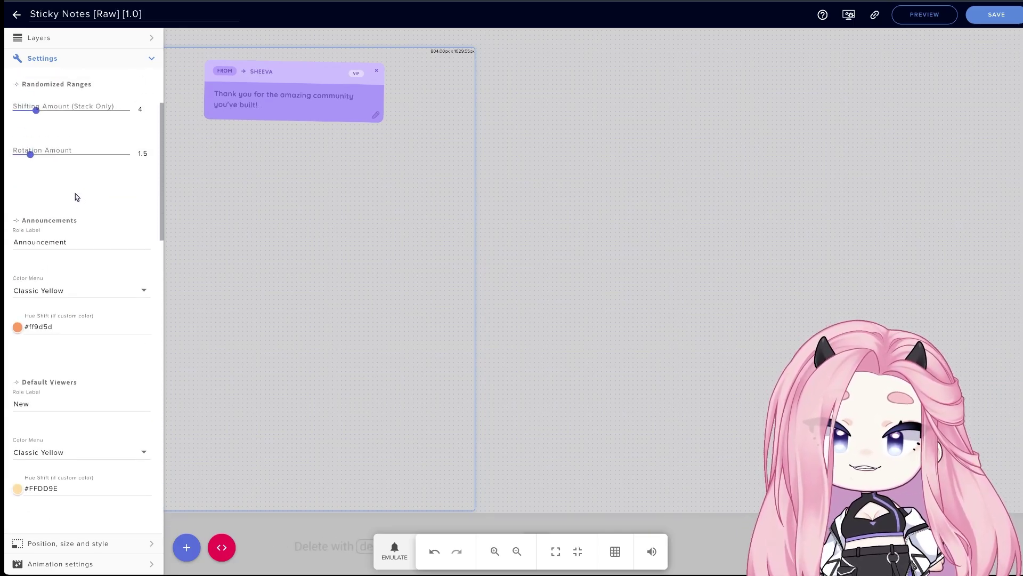
left_click(123, 288)
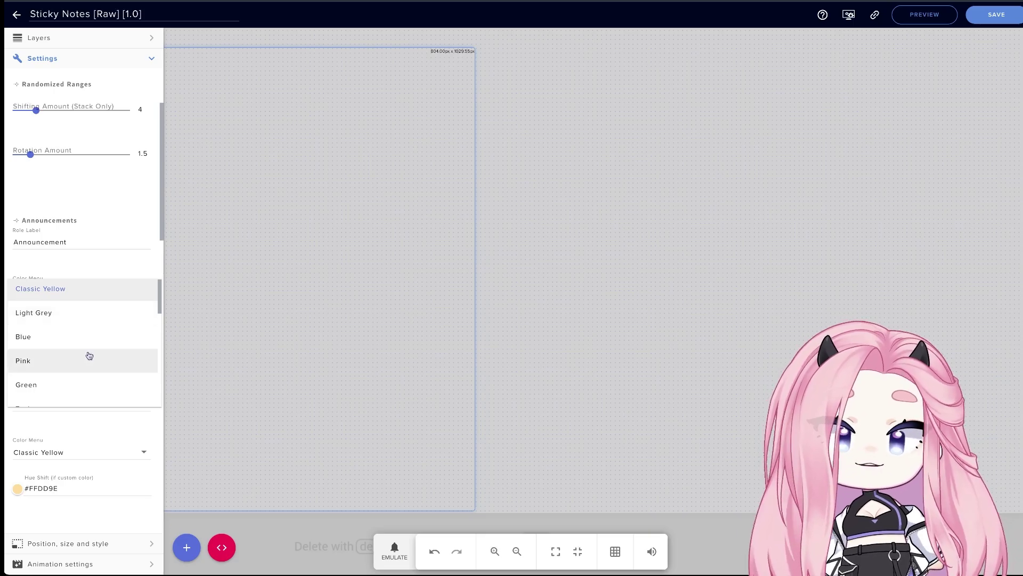
scroll(88, 354, "down", 5)
scroll(89, 356, "down", 5)
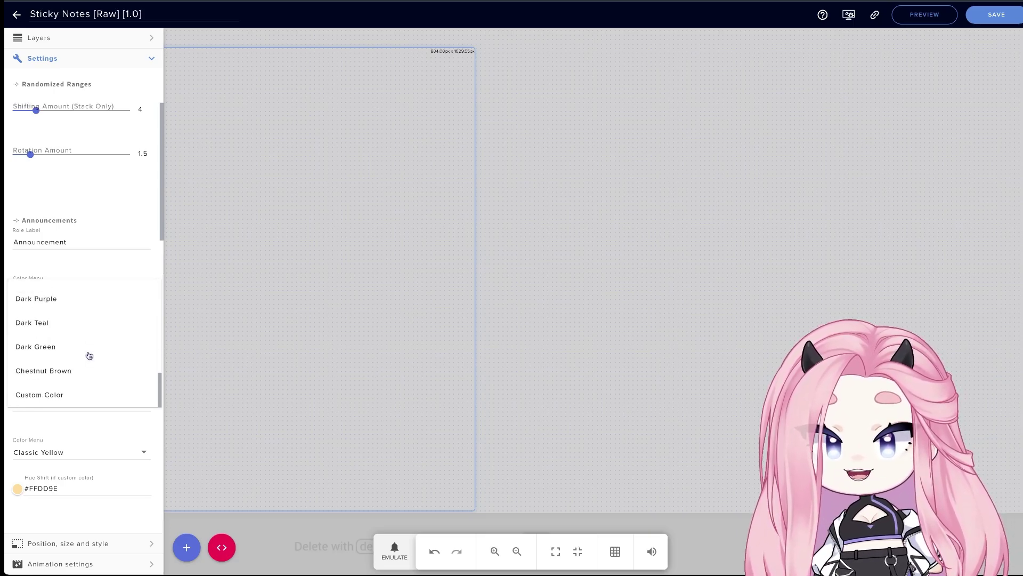
Set Announcement notes to Custom Color with hue shift #ff9d5d
left_click(113, 396)
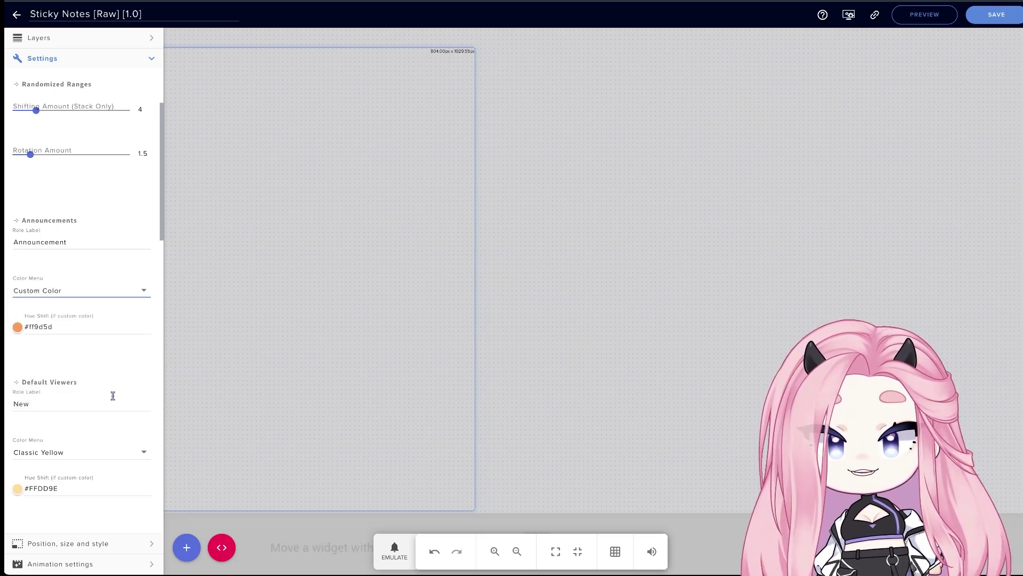
left_click(58, 354)
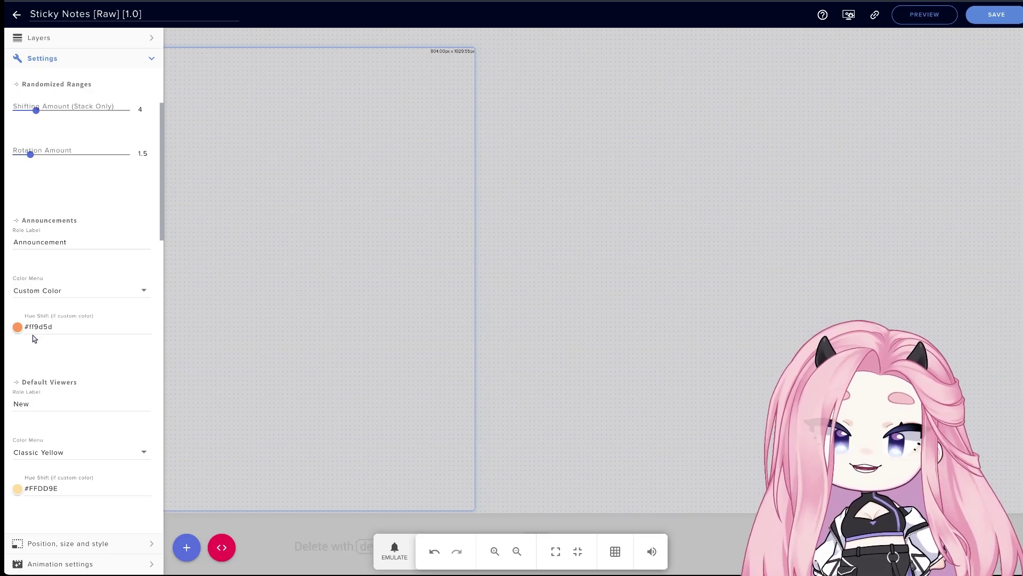
left_click(17, 326)
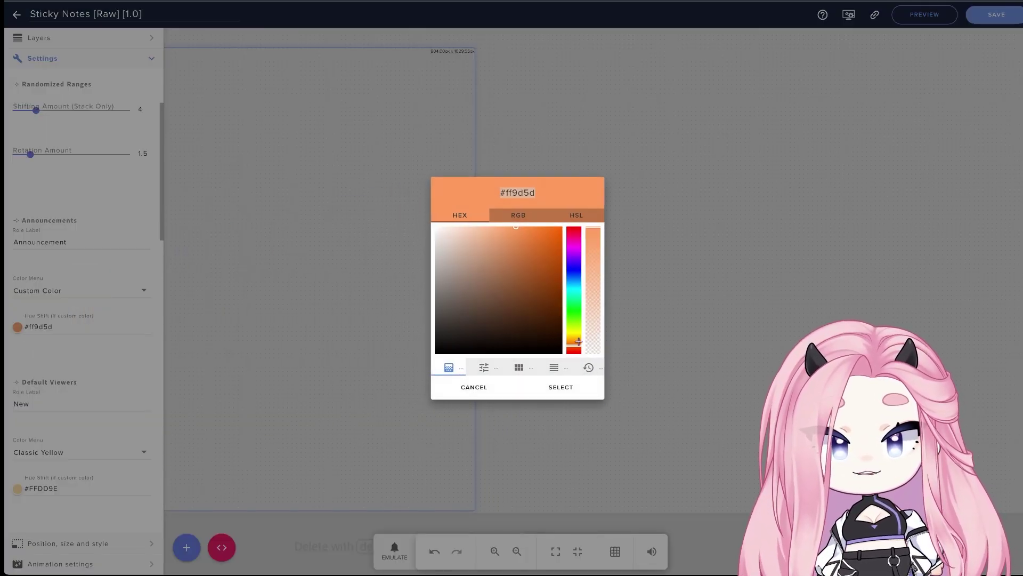
mouse_move(579, 341)
left_mouse_down()
mouse_move(574, 234)
mouse_move(585, 343)
mouse_move(574, 346)
left_mouse_up()
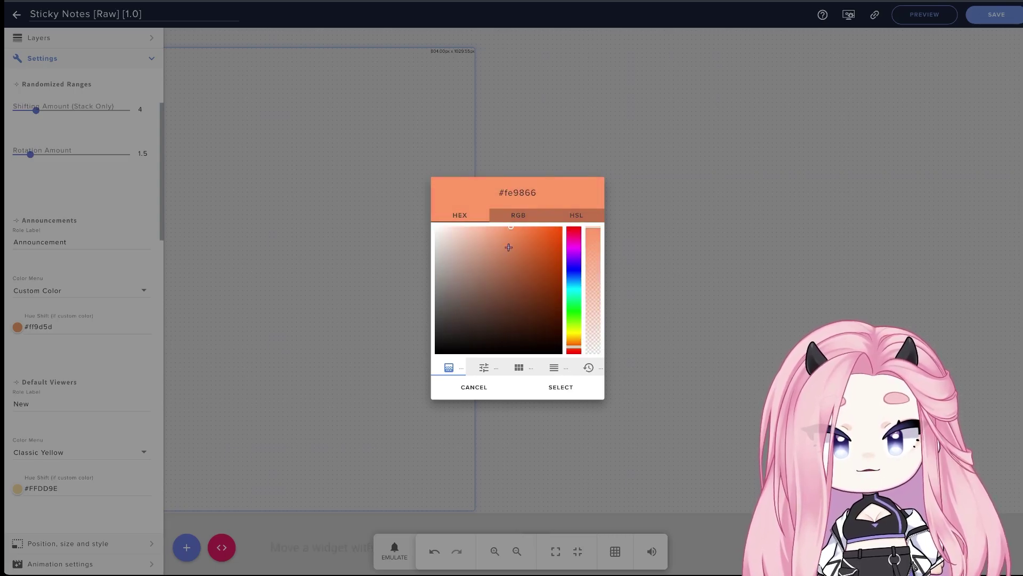
left_click(557, 387)
scroll(66, 346, "down", 10)
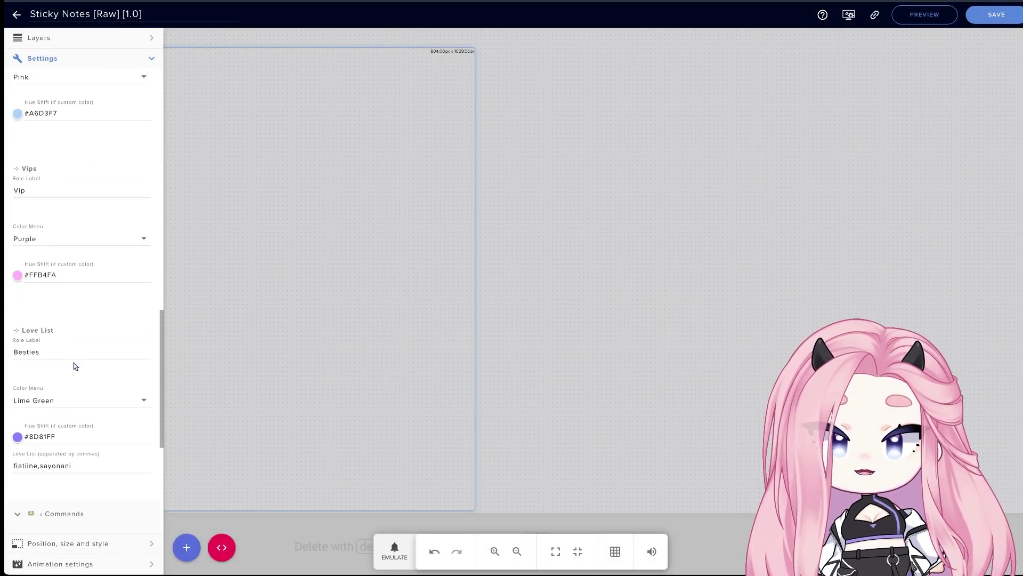
scroll(76, 367, "down", 5)
left_click(45, 348)
left_click(46, 349)
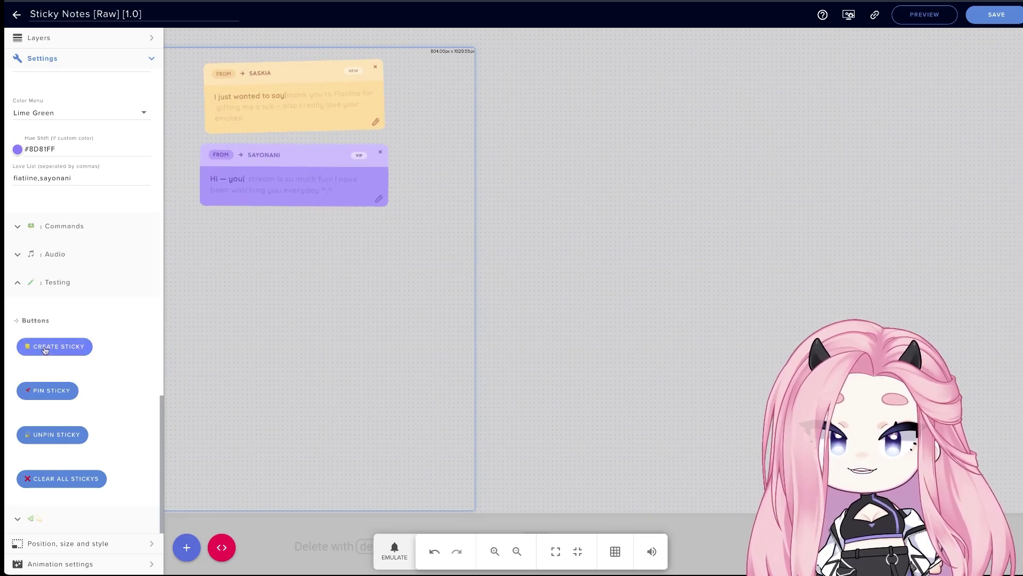
left_click(46, 349)
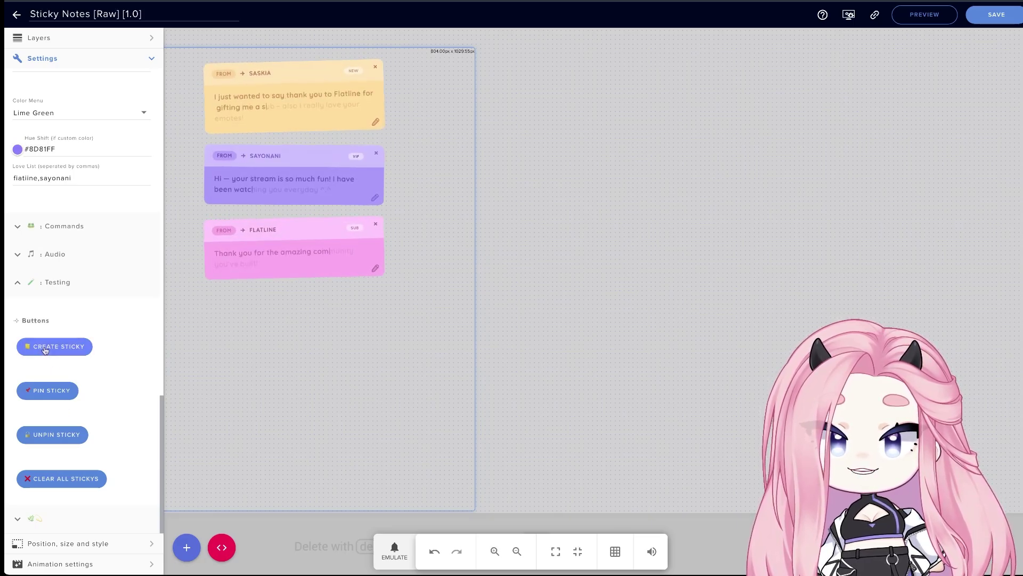
left_click(45, 349)
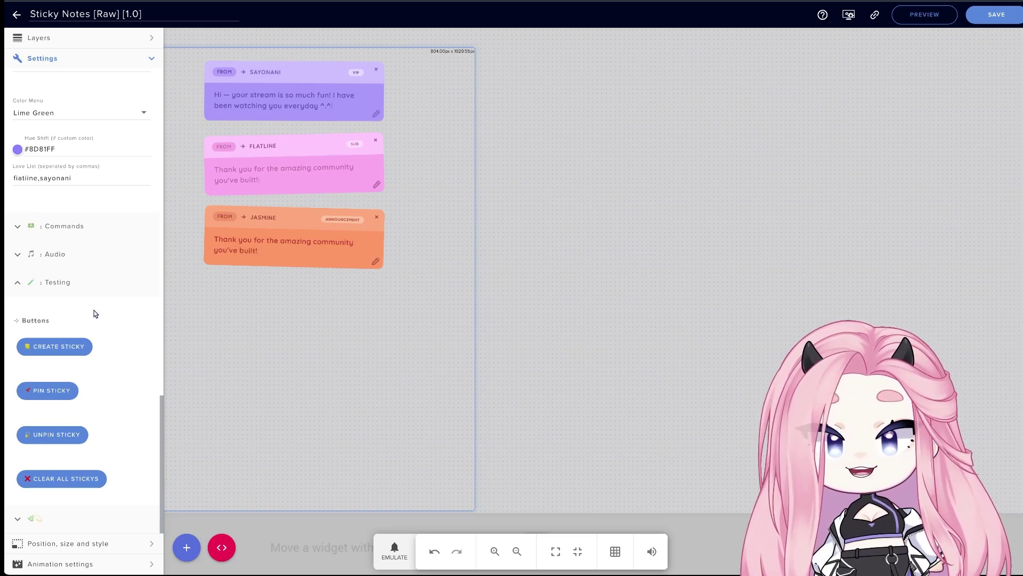
scroll(95, 315, "up", 15)
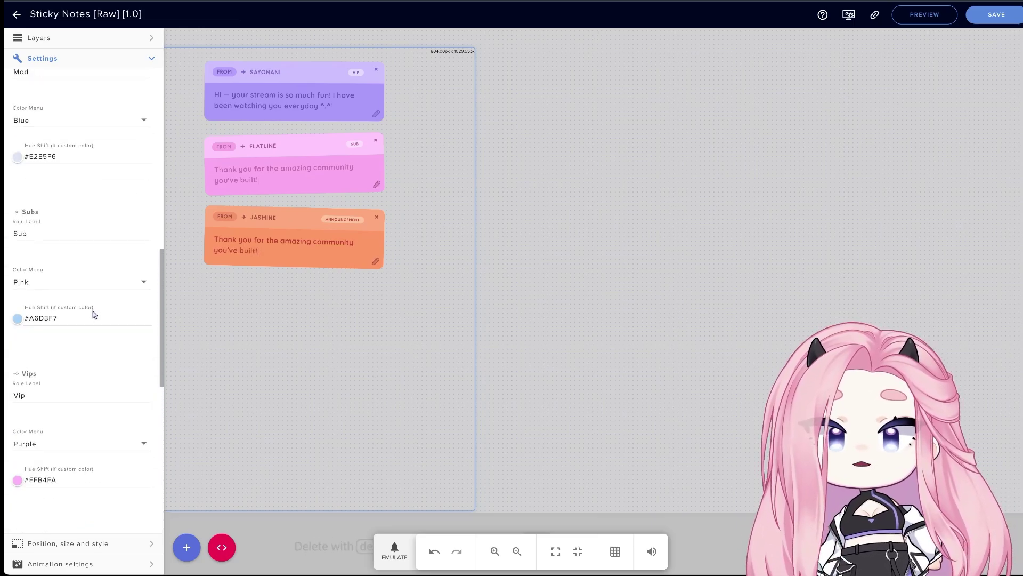
scroll(94, 326, "down", 1)
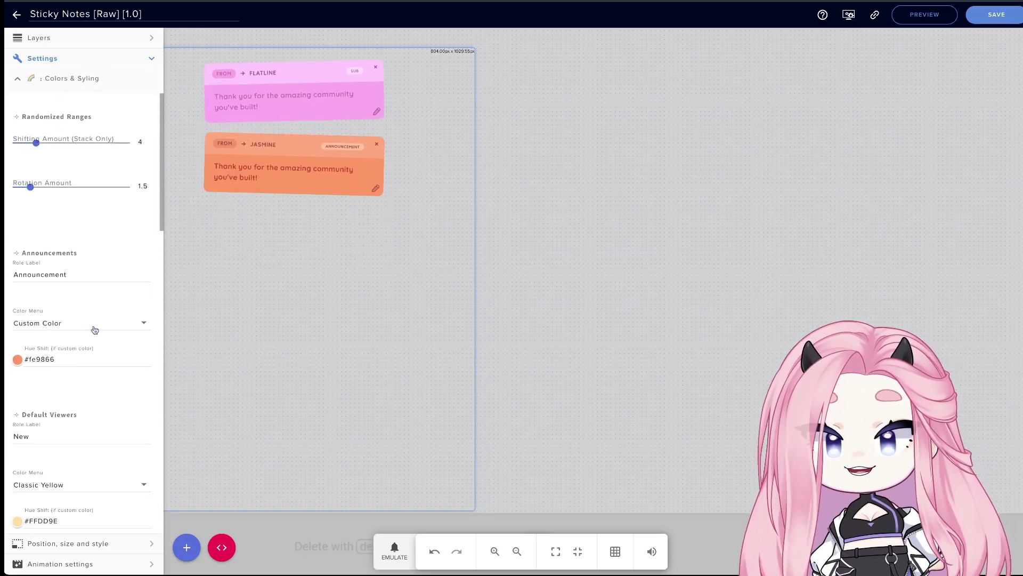
left_click(62, 325)
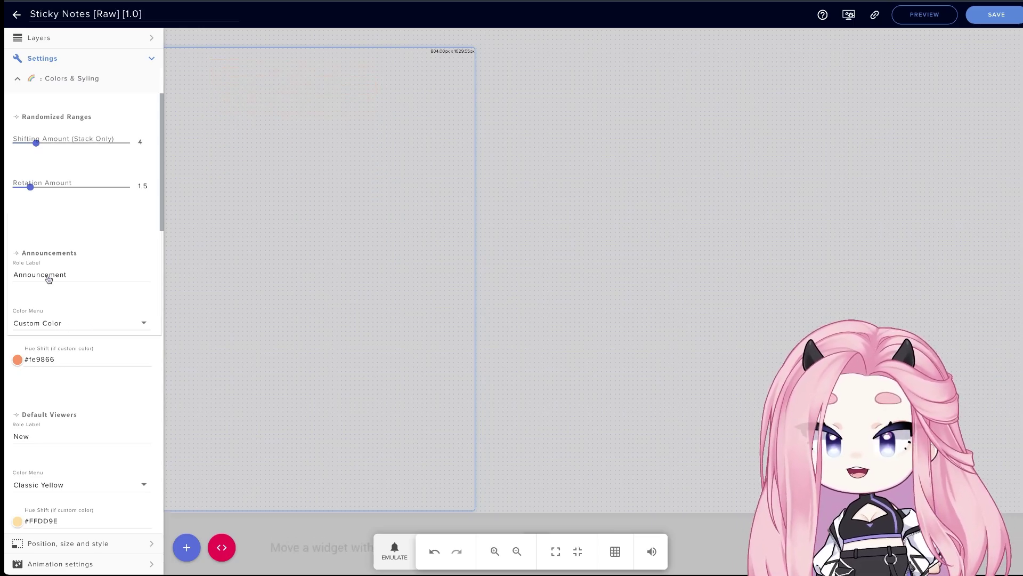
left_click(77, 359)
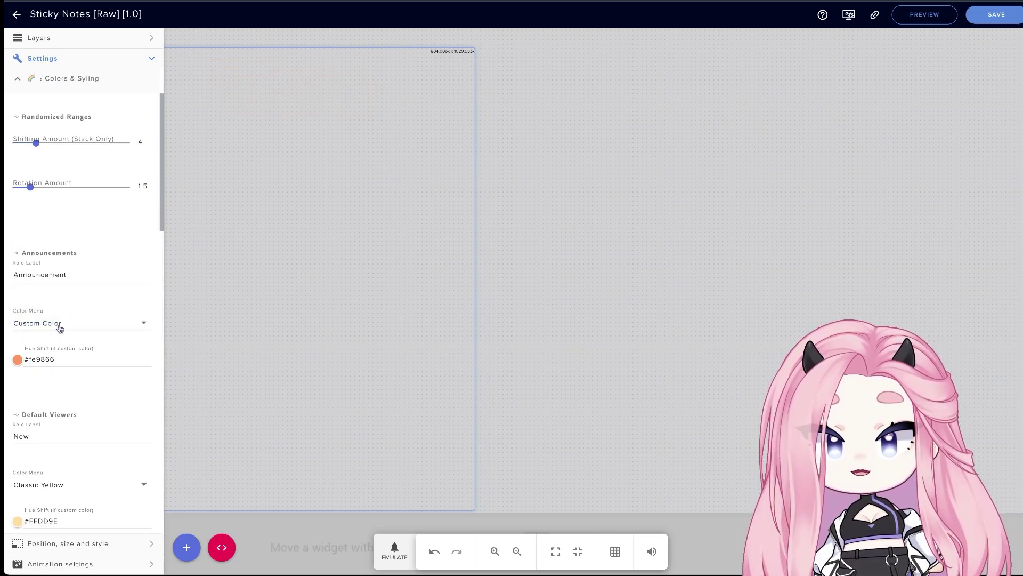
left_click(52, 324)
left_click(56, 379)
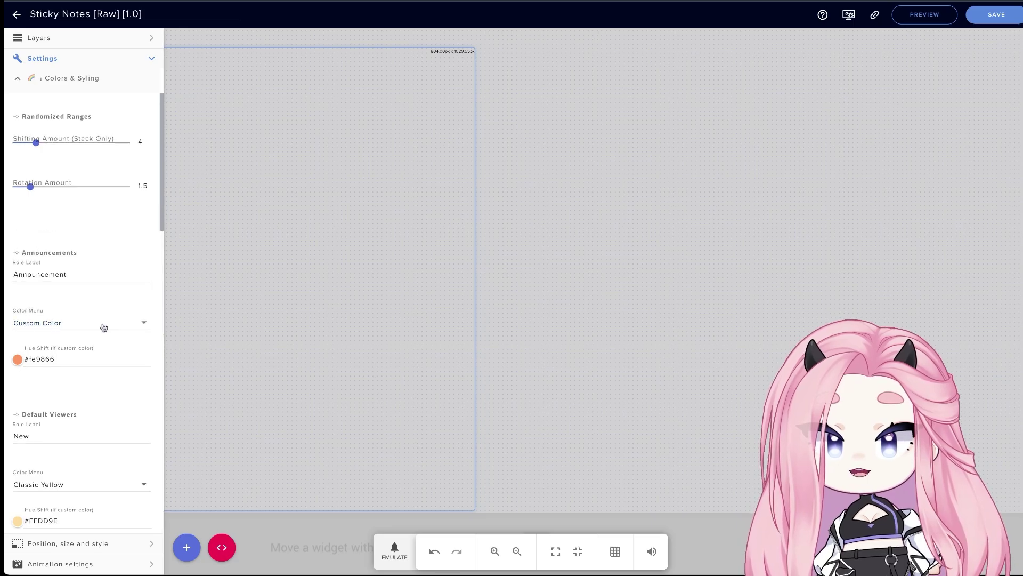
Scroll to the role label and confirm it stays Besties
scroll(107, 322, "down", 2)
scroll(142, 285, "down", 10)
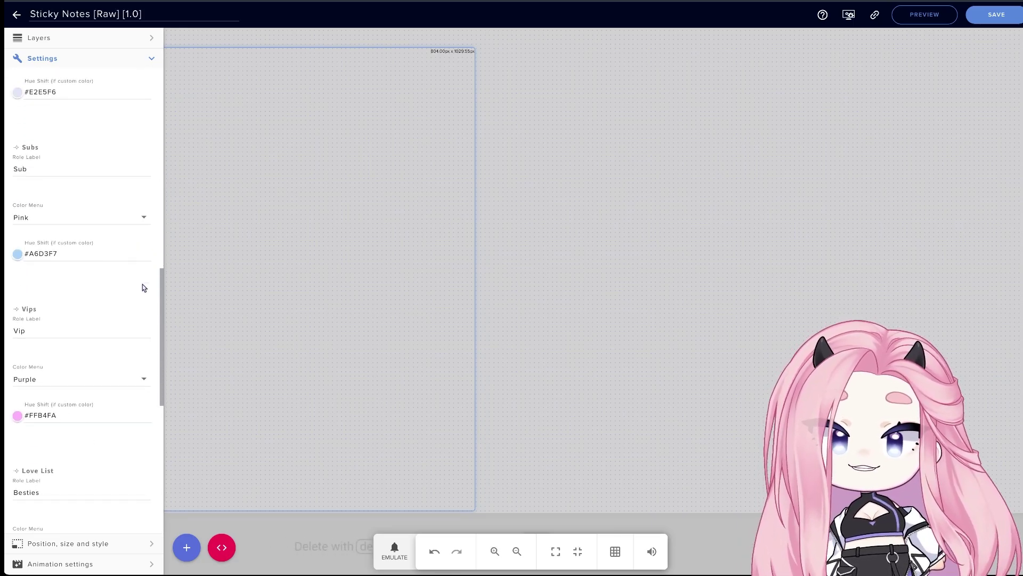
scroll(142, 287, "down", 2)
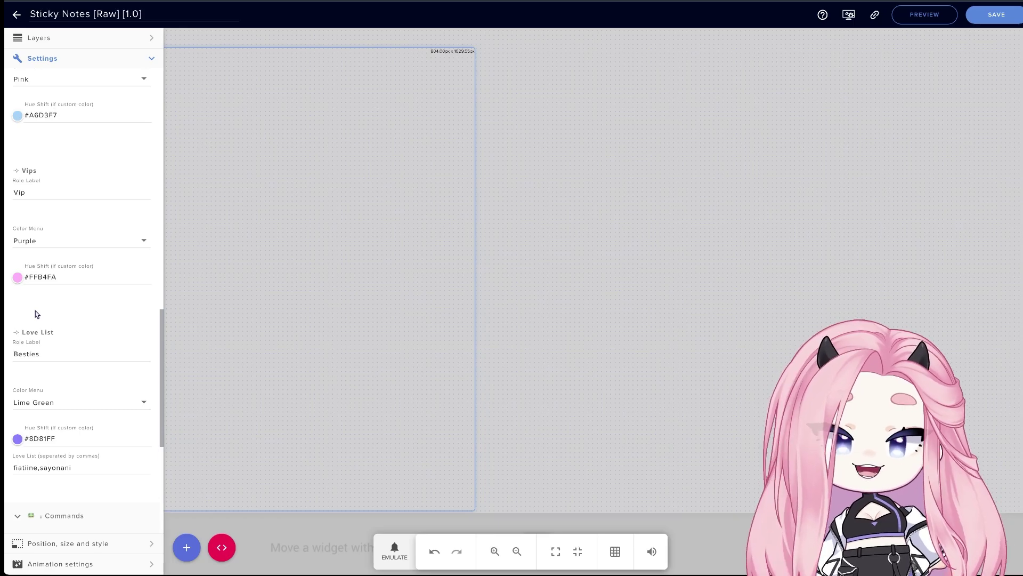
scroll(36, 314, "down", 1)
left_click_drag(53, 332, 9, 337)
left_click(53, 332)
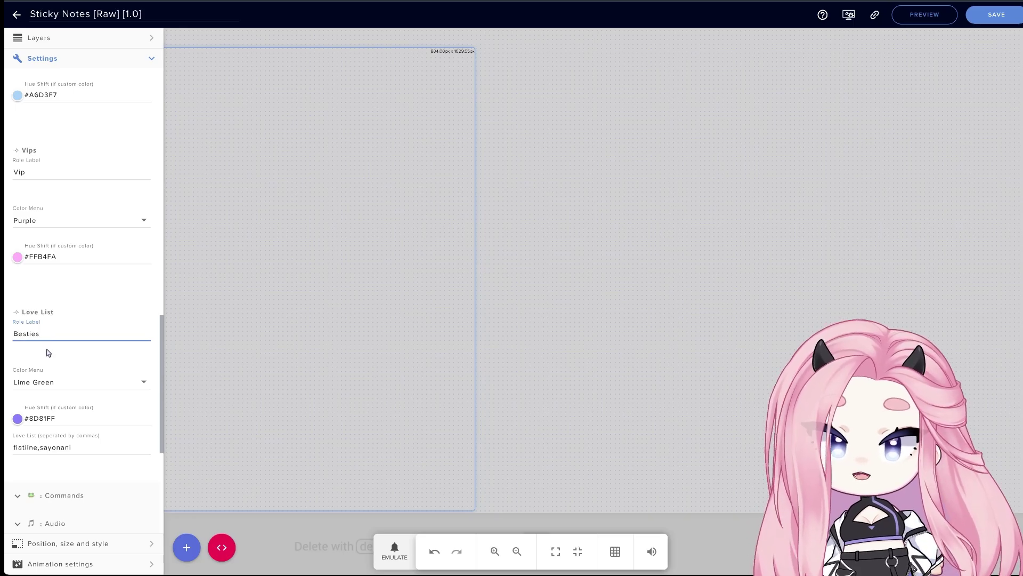
left_click_drag(39, 331, 9, 335)
left_click(27, 356)
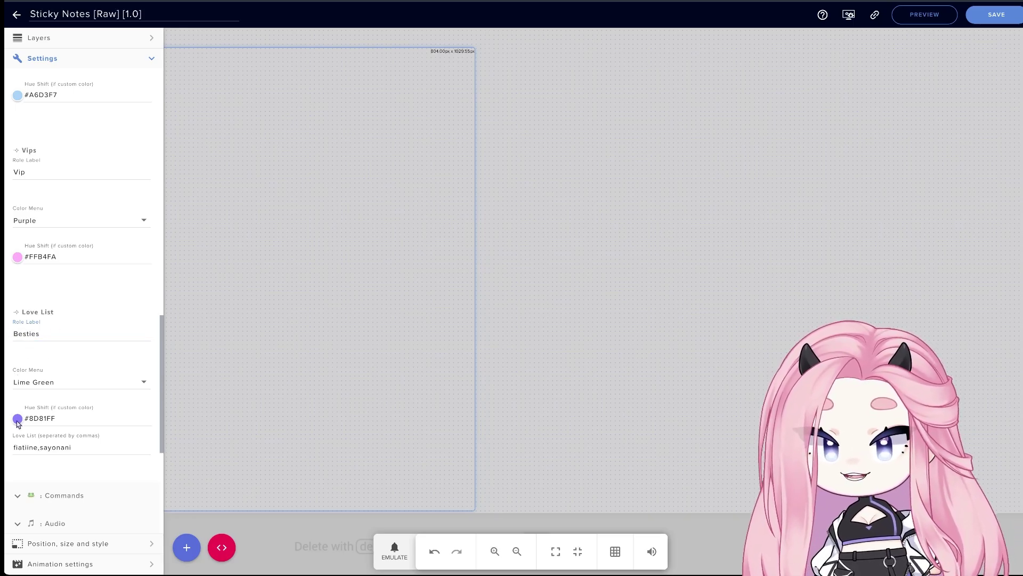
Append a comma and a new viewer's username to the Love List
left_click(50, 444)
left_click_drag(75, 447, 11, 448)
left_click(94, 449)
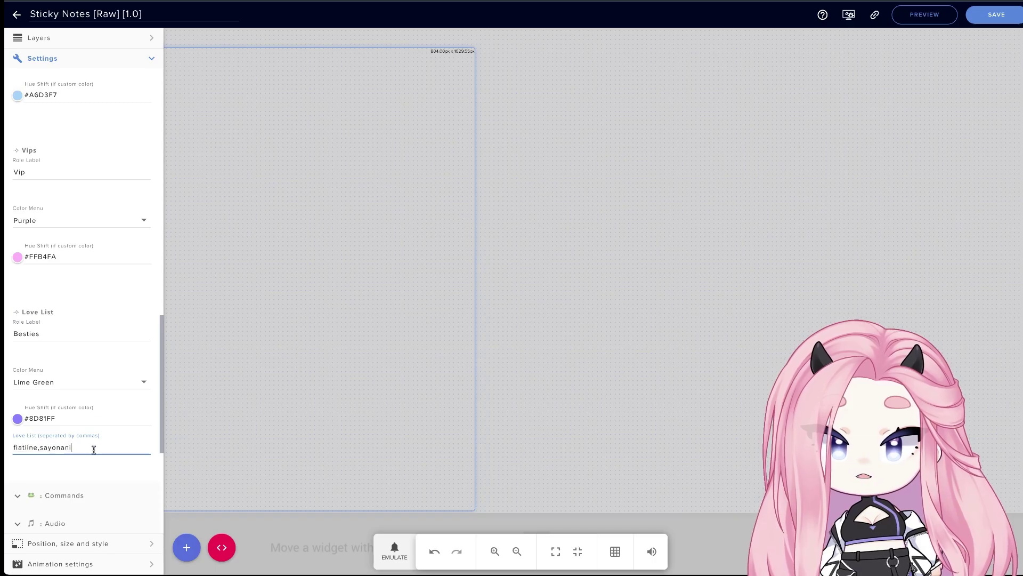
type(",usern")
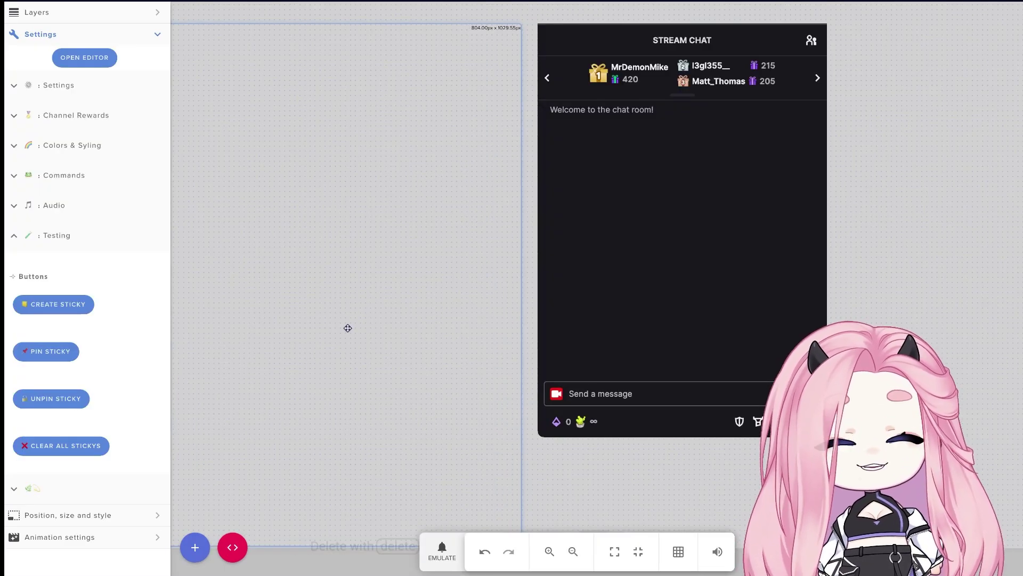
Check the !pin command, then send '!pin subathon next week' and '!unpin' in test chat
left_click(41, 175)
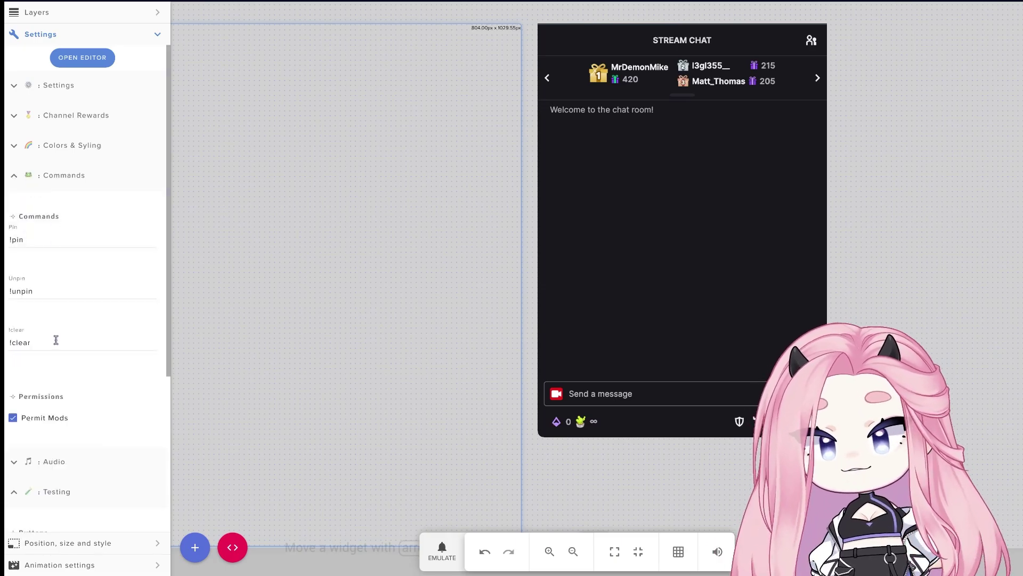
left_click(12, 240)
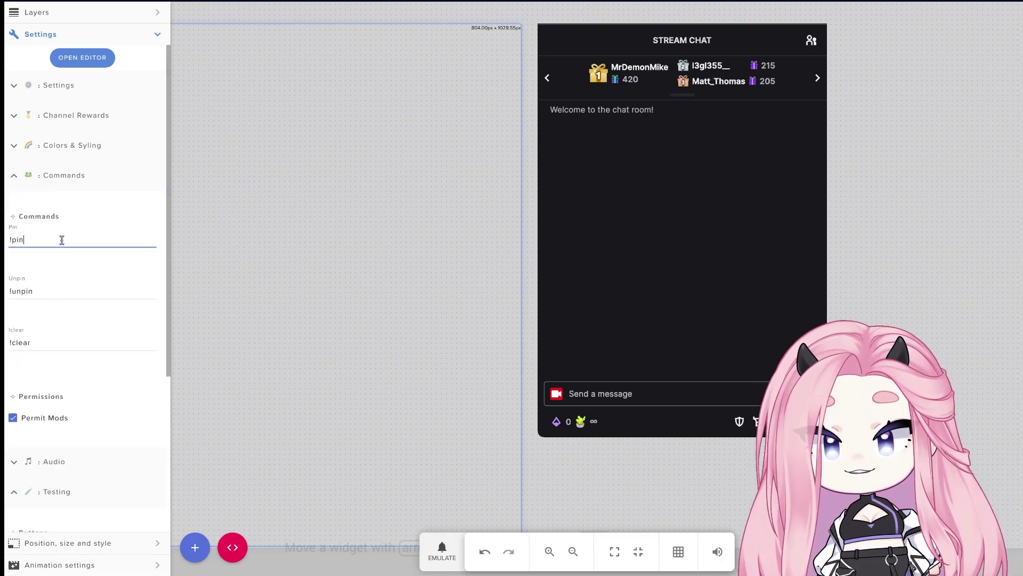
key("ctrl+a")
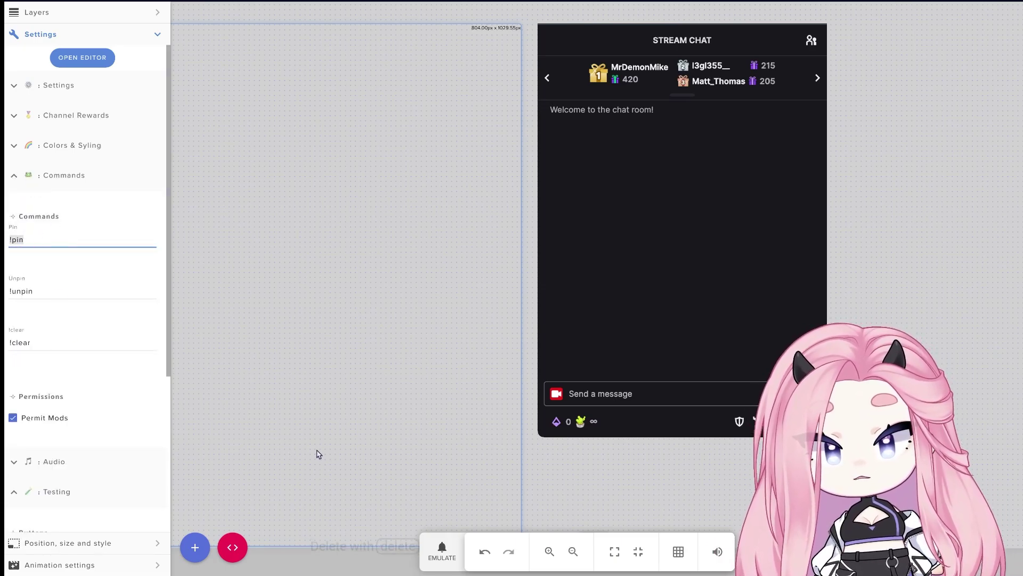
left_click(672, 391)
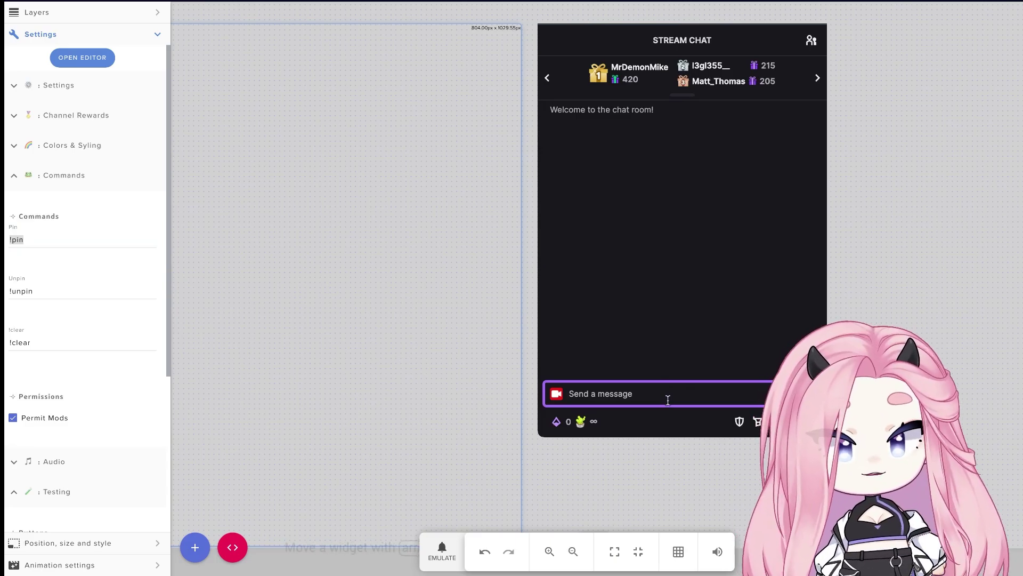
type("!pin subathon next")
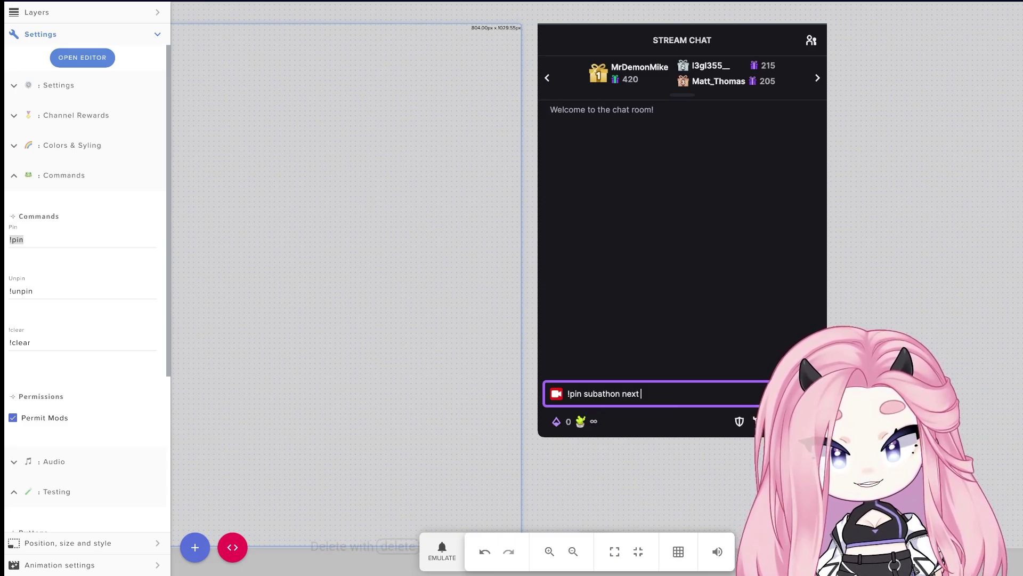
type(" week´")
key("Return")
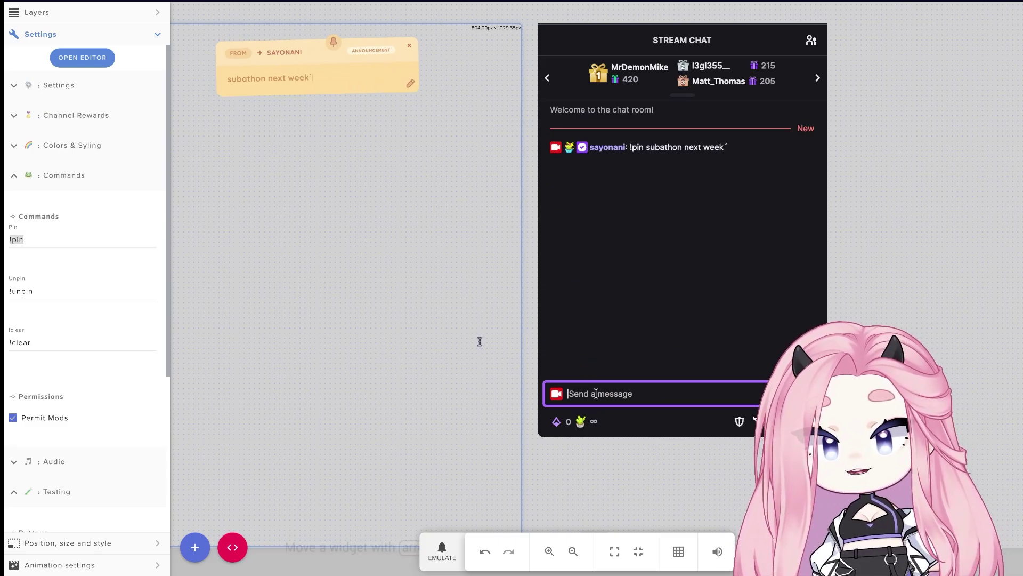
type("!unpin")
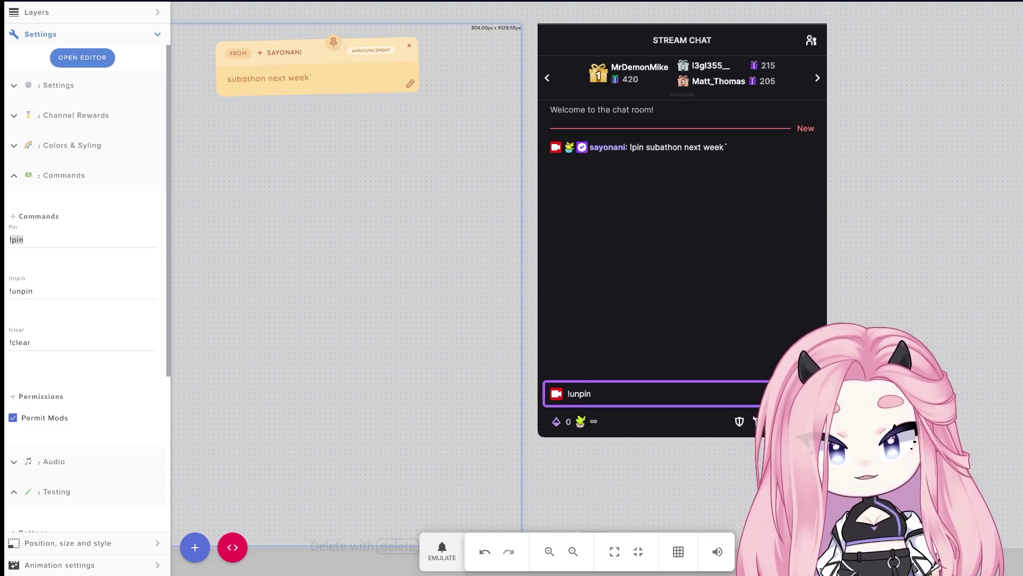
key("Return")
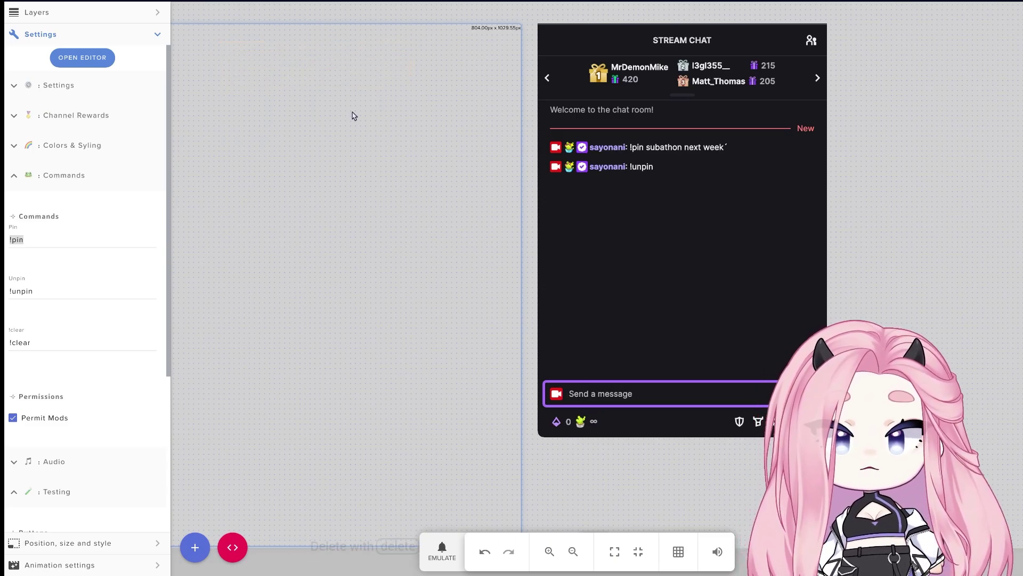
Create a sample sticky note, then clear all stickies with !clear in chat
scroll(53, 362, "down", 5)
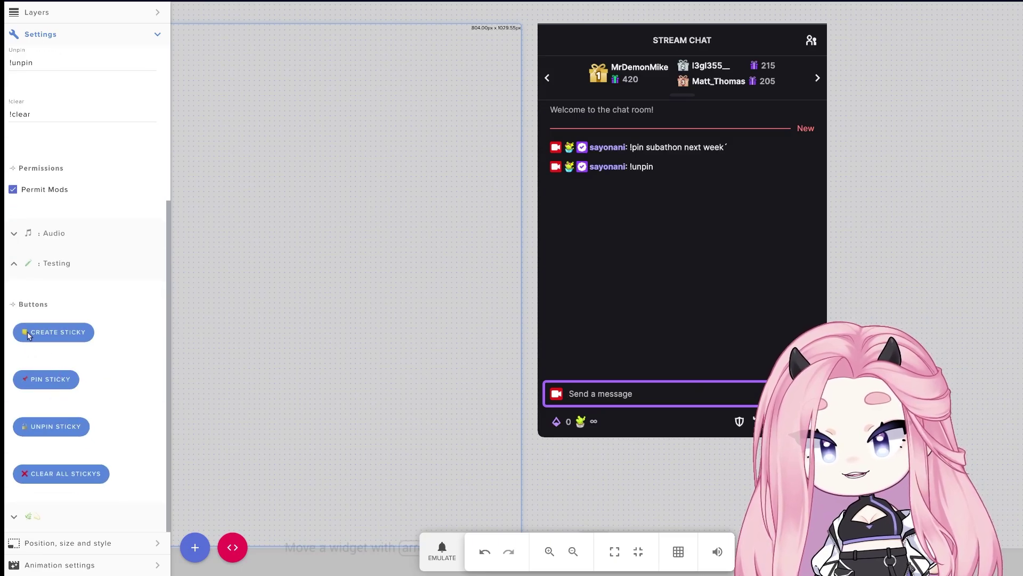
left_click(55, 331)
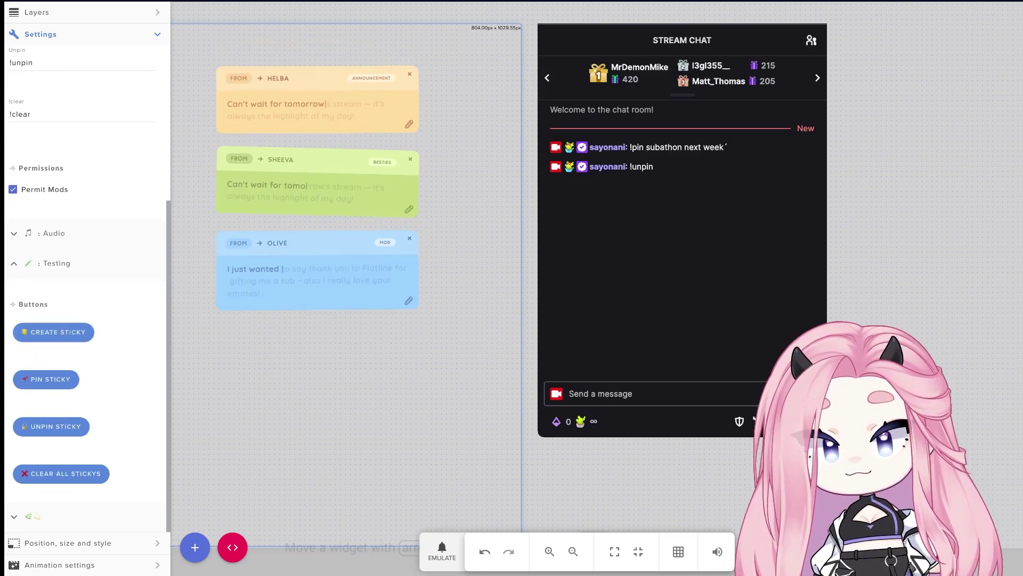
left_click(655, 395)
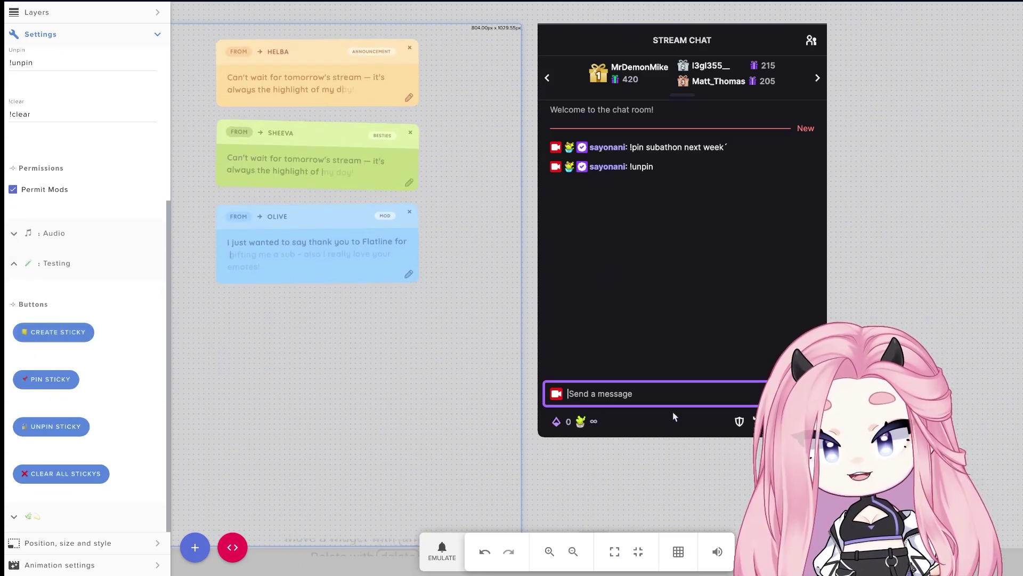
type("!clear")
key("Return")
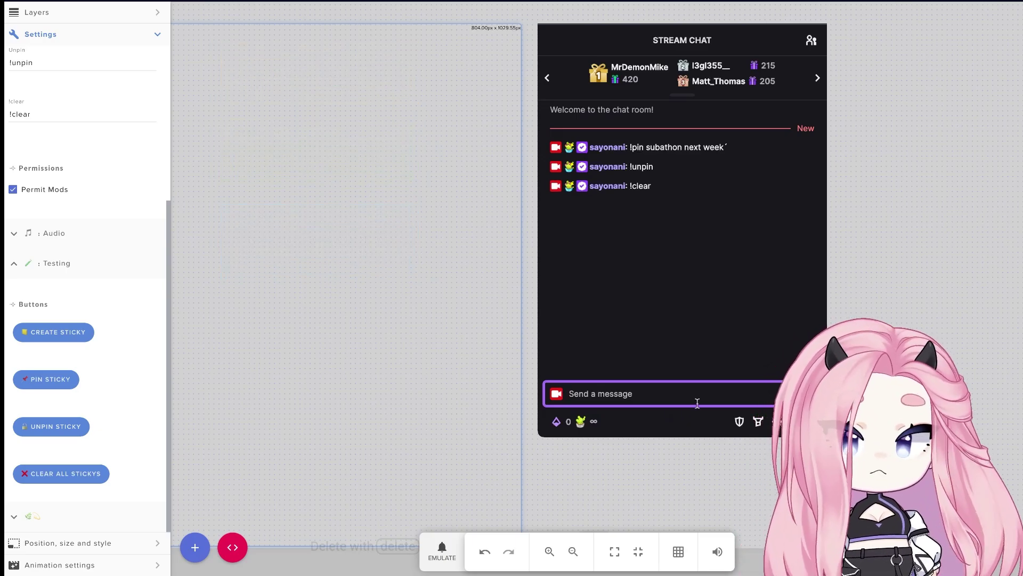
left_click(405, 234)
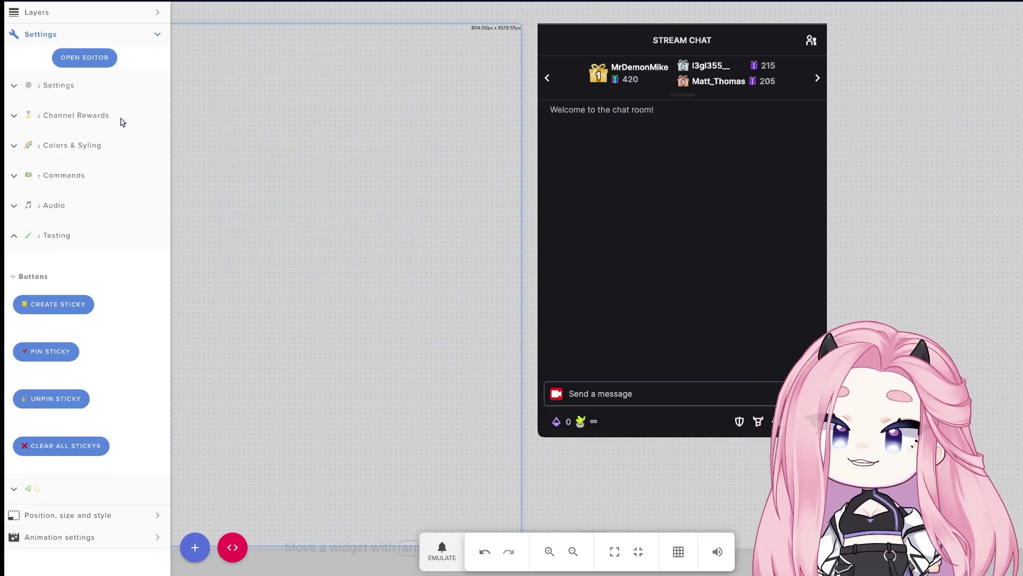
Set the Sticky Note Reward Name in Channel Rewards to Send Message
left_click(26, 116)
left_click_drag(25, 116, 119, 121)
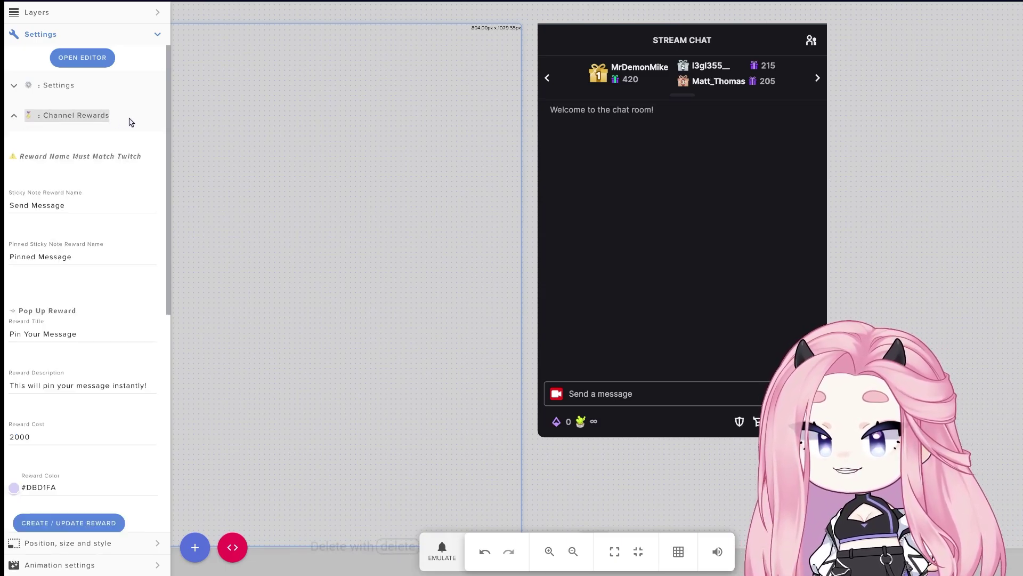
left_click(130, 122)
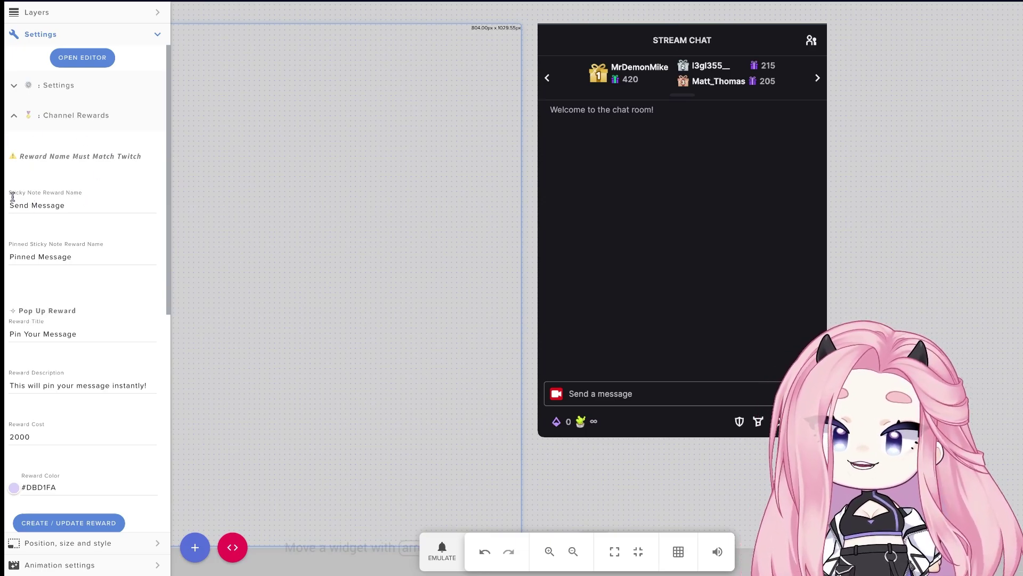
left_click_drag(66, 206, 9, 207)
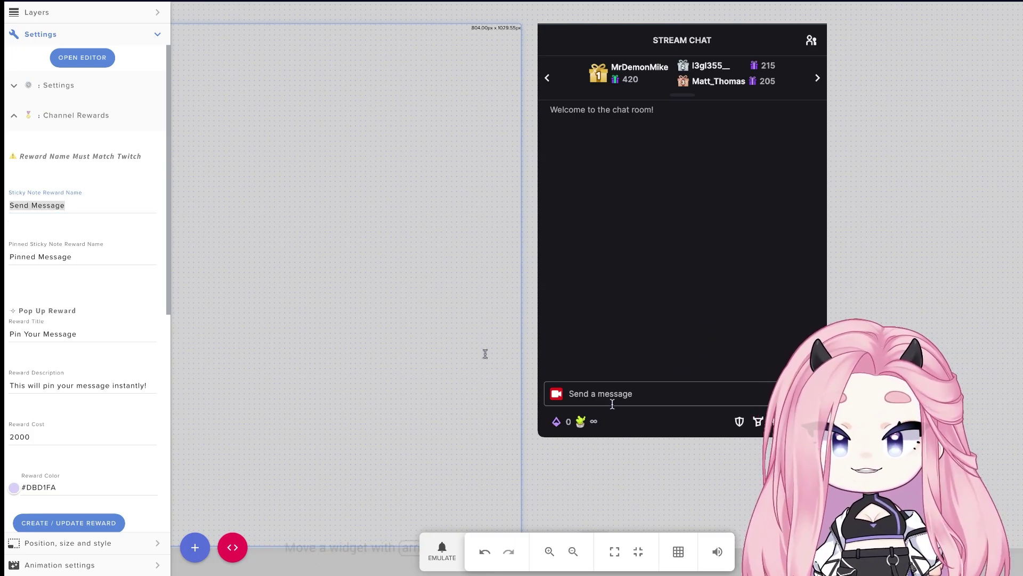
Open the chat's Power-ups & Rewards list and check the sticky note reward name
left_click(575, 421)
scroll(674, 337, "down", 4)
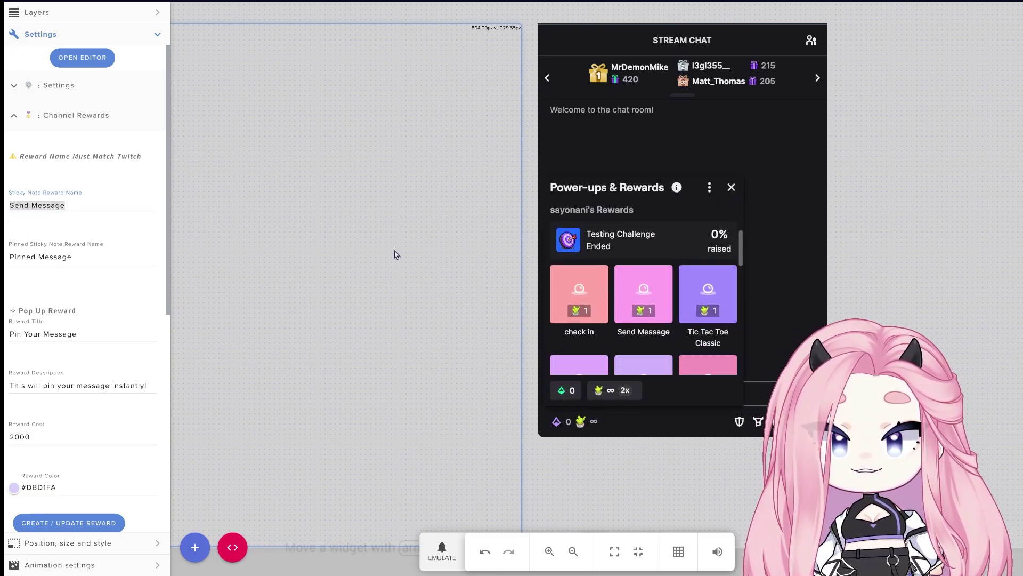
triple_click(69, 203)
left_click(45, 237)
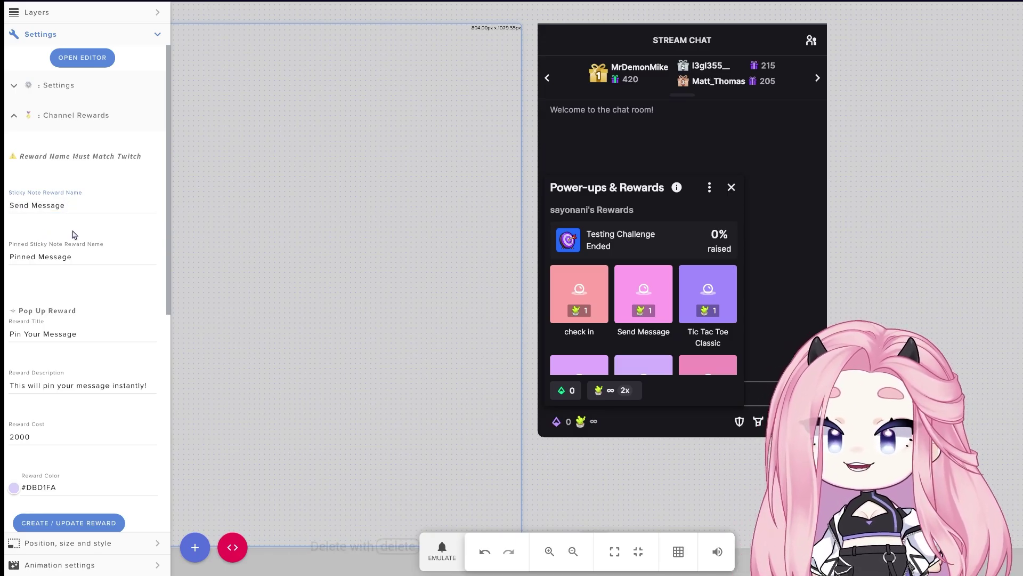
Review the Pinned Message reward name field
scroll(8, 230, "down", 1)
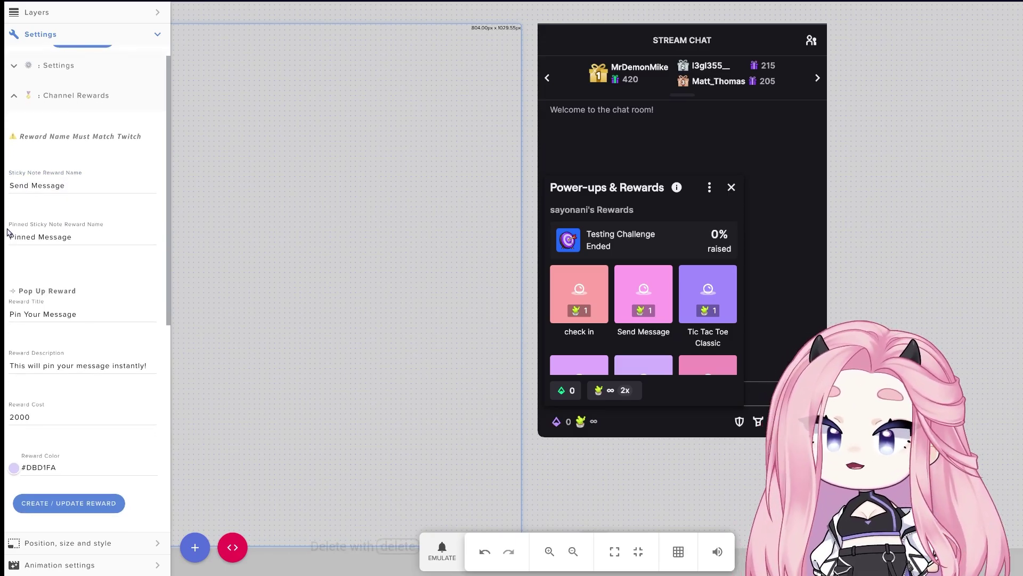
left_click_drag(8, 230, 104, 229)
left_click(116, 230)
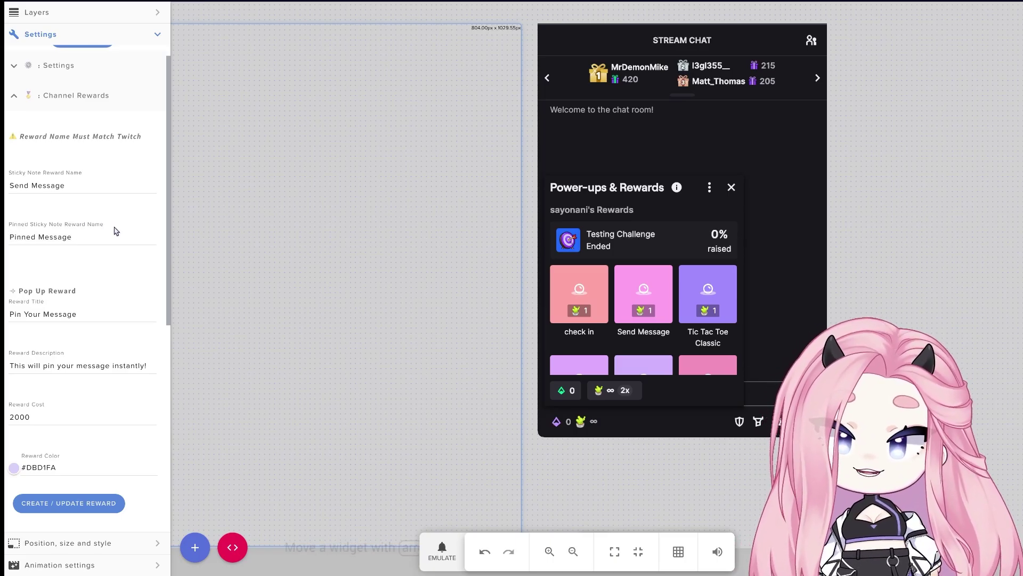
left_click(86, 237)
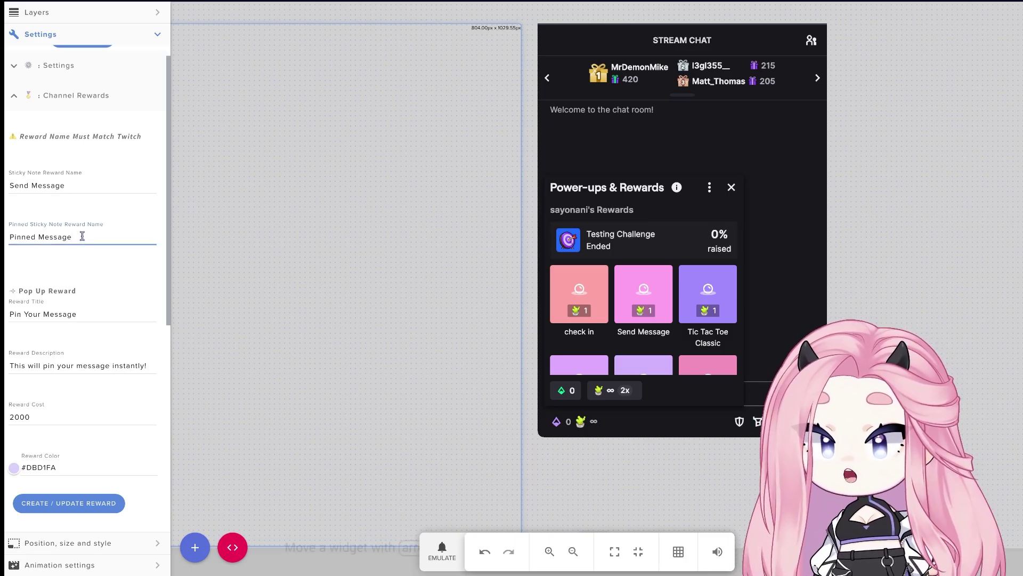
left_click(79, 270)
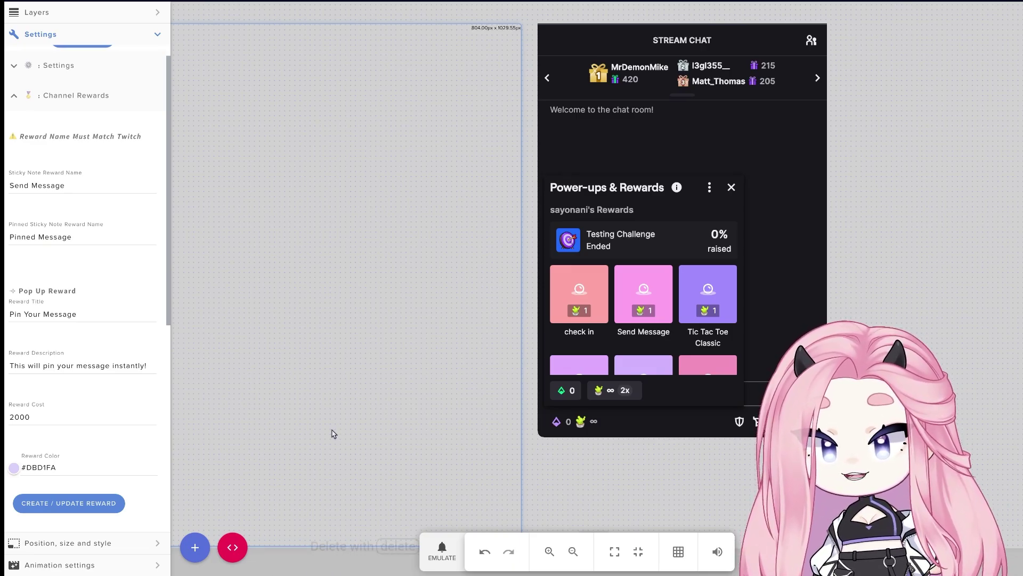
Scroll the rewards list down to Pin Your Message, costing 2,000
scroll(718, 322, "down", 5)
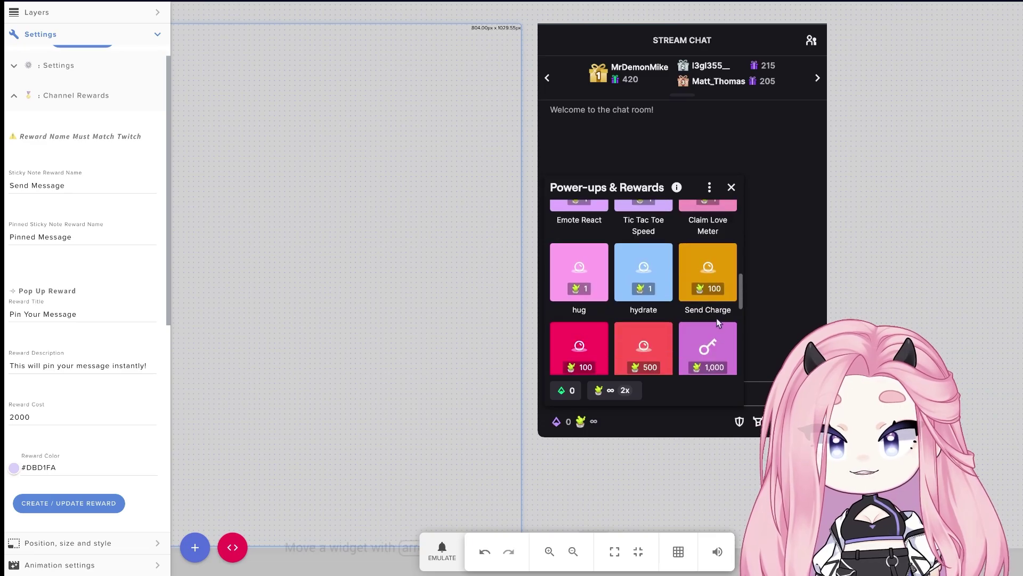
scroll(718, 322, "down", 3)
scroll(721, 335, "down", 1)
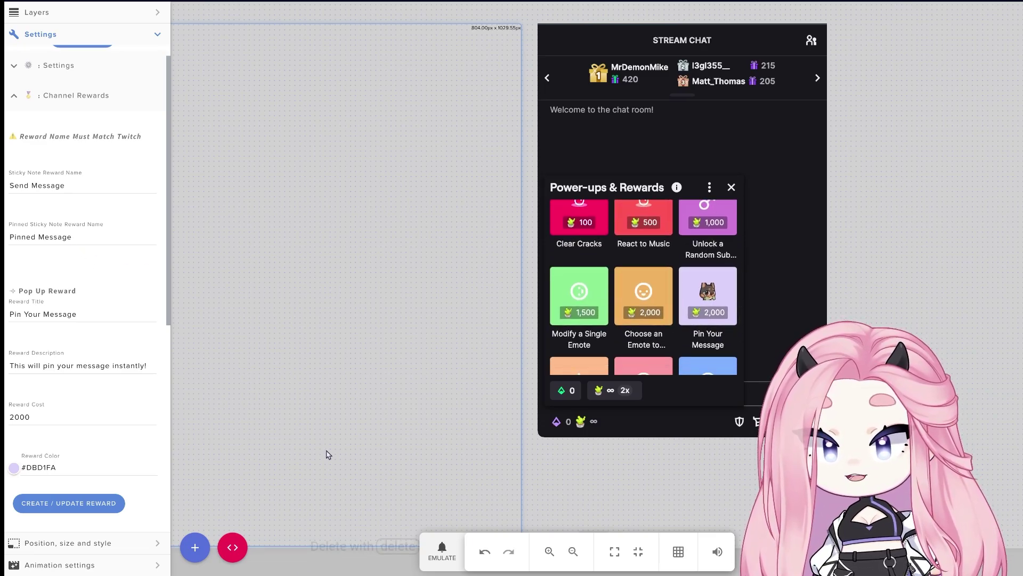
Send '!pin hello' in the test chat to pin a hello sticky note
left_click(741, 323)
left_click(728, 396)
type("!")
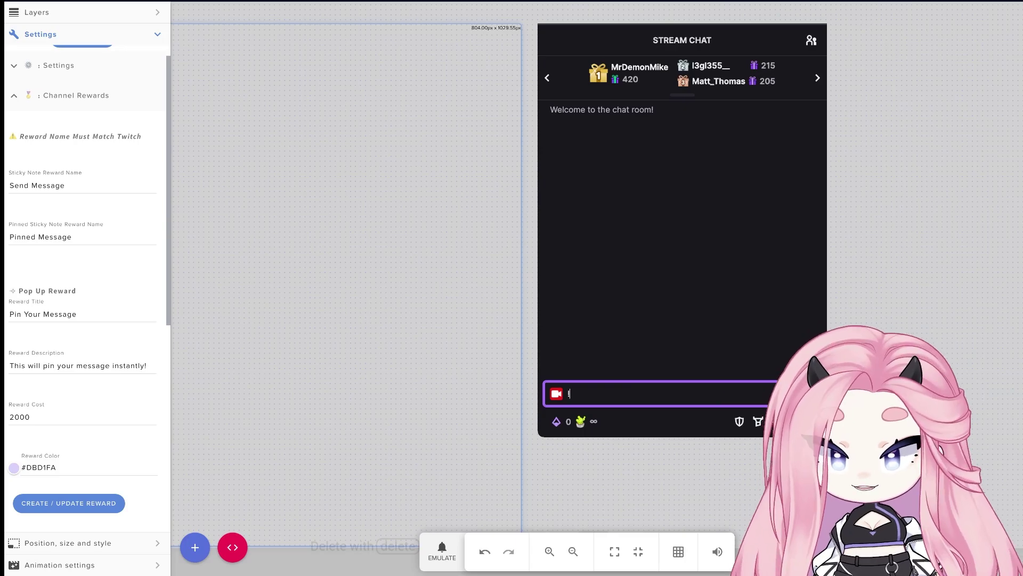
type("pin hell")
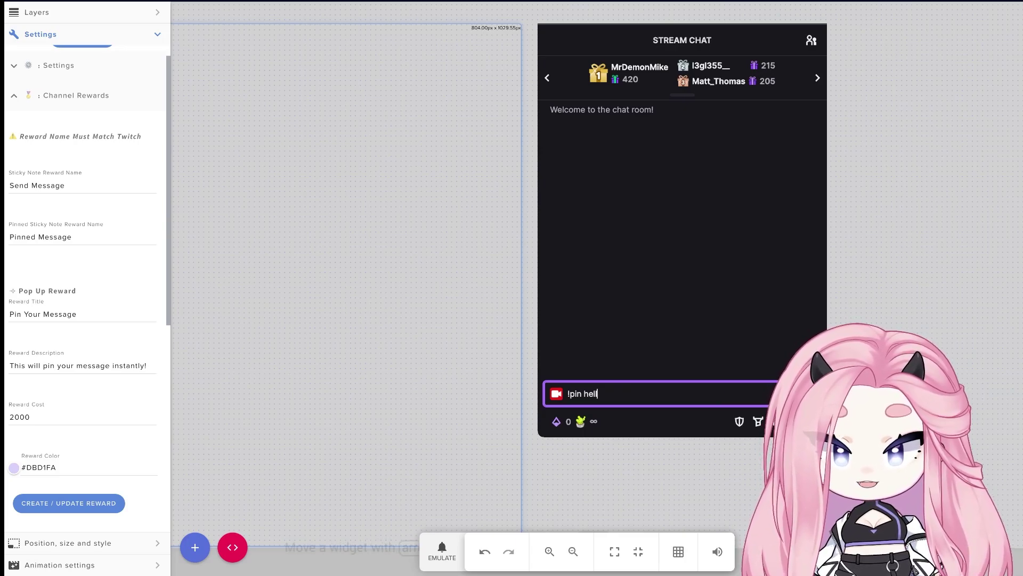
type("o")
key("Return")
Review the channel rewards list while the hello note is pinned
left_click(581, 421)
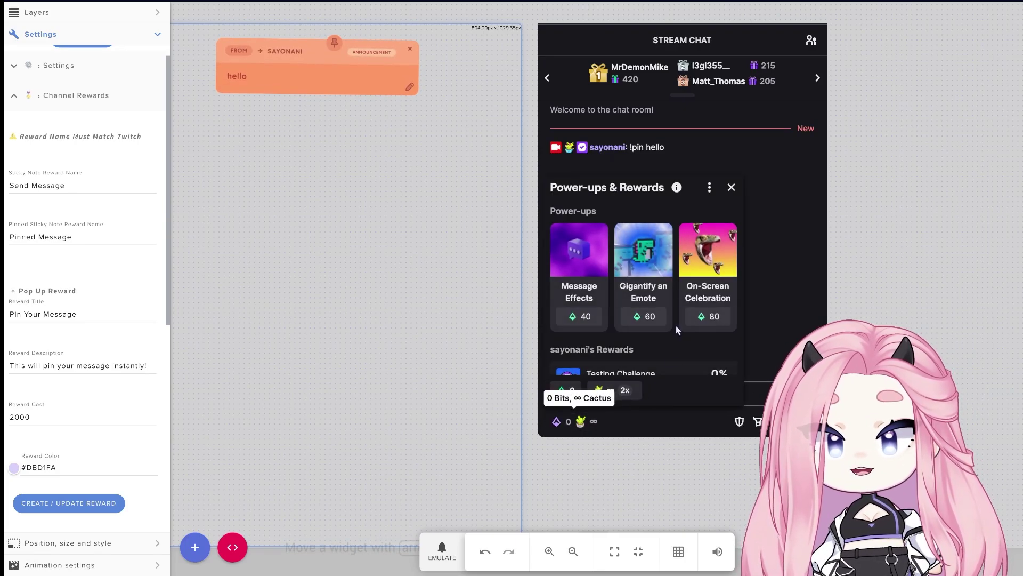
scroll(683, 299, "down", 5)
scroll(679, 293, "up", 2)
scroll(671, 285, "down", 5)
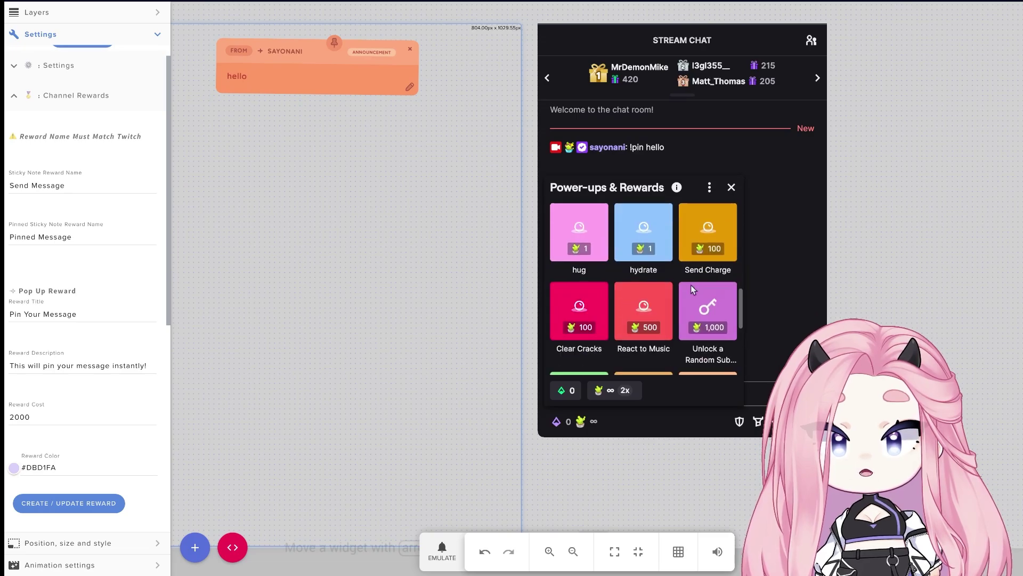
scroll(664, 278, "down", 5)
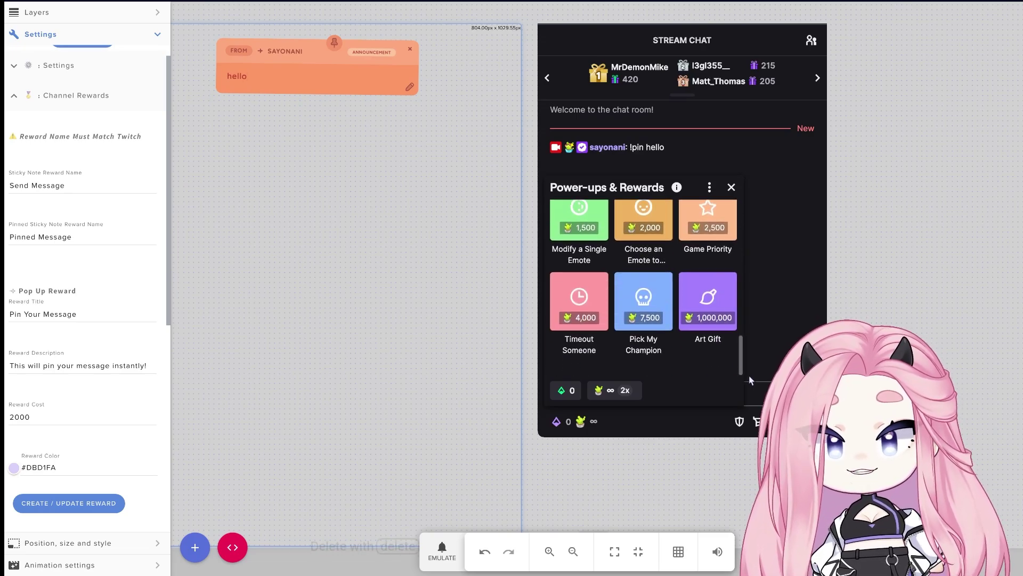
left_click(755, 389)
Send '!unpin' to remove the hello note, then recheck the rewards list
type("!un")
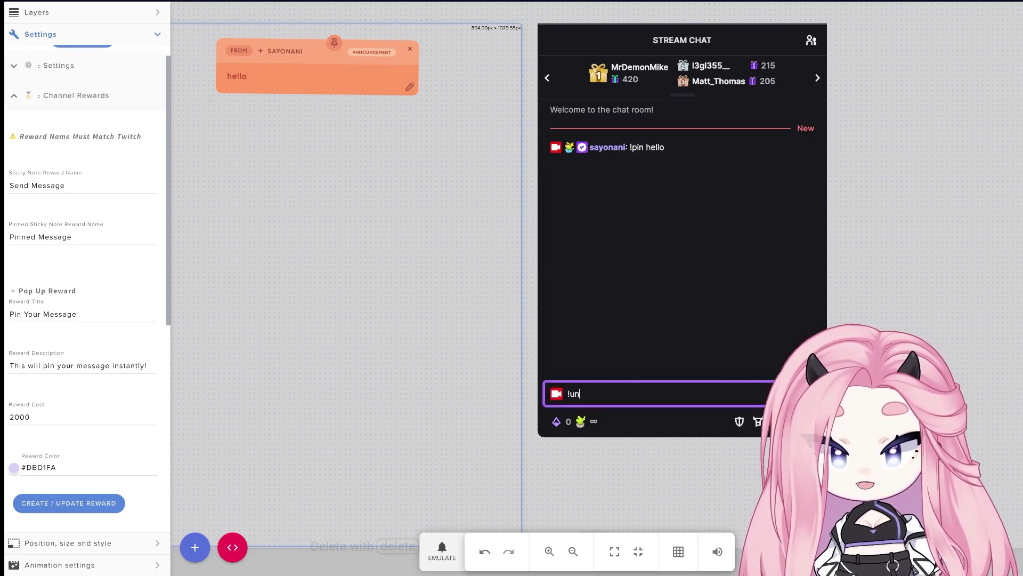
type("pin")
key("Return")
left_click(580, 421)
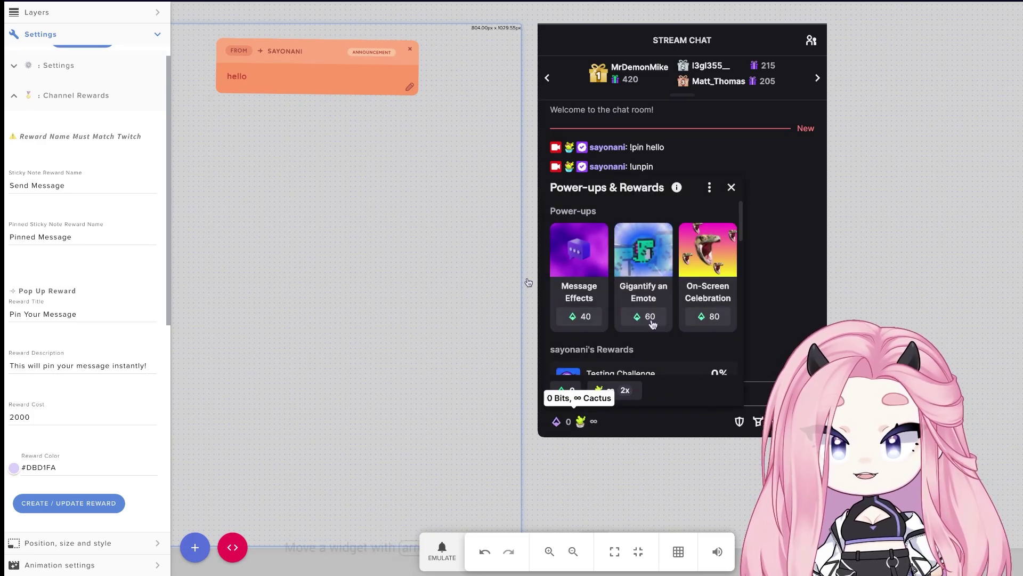
scroll(670, 318, "down", 3)
scroll(670, 318, "down", 5)
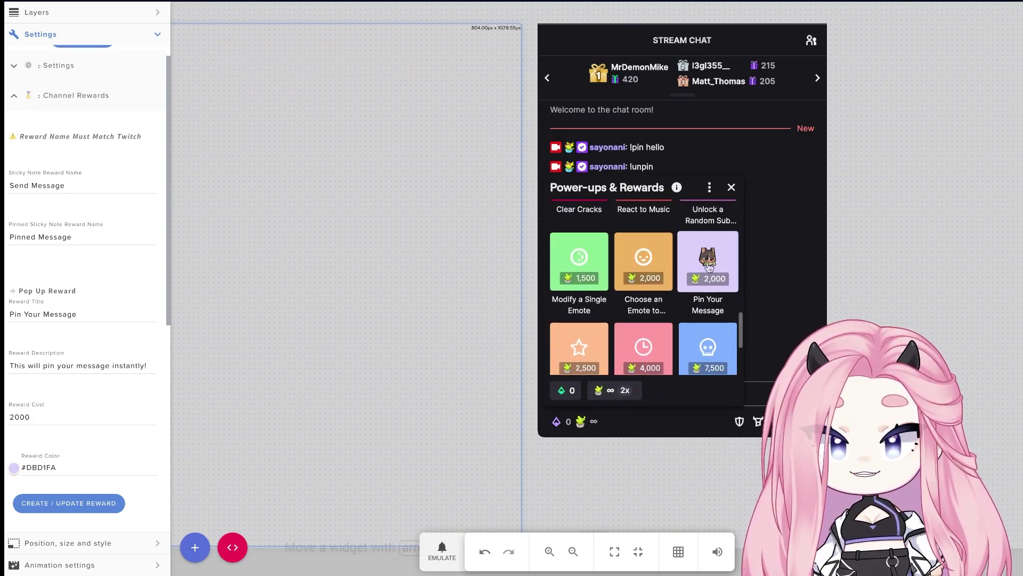
key("Escape")
left_click(45, 274)
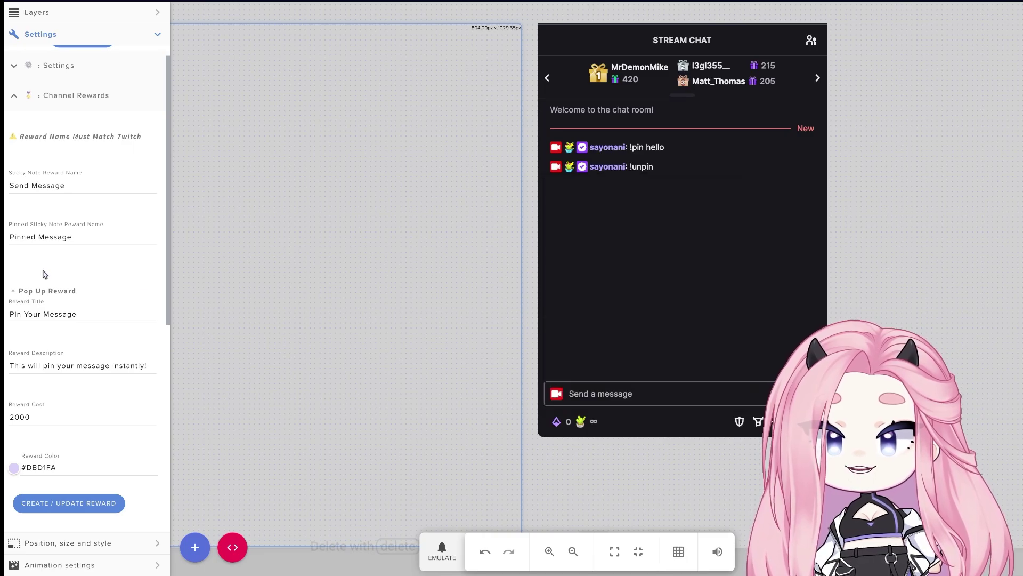
scroll(9, 267, "down", 1)
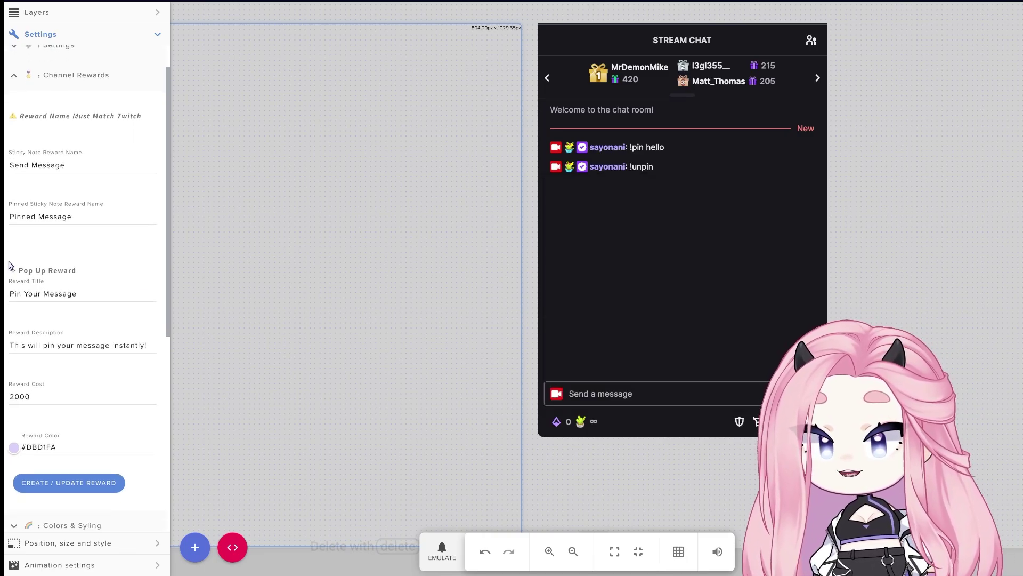
scroll(9, 263, "down", 1)
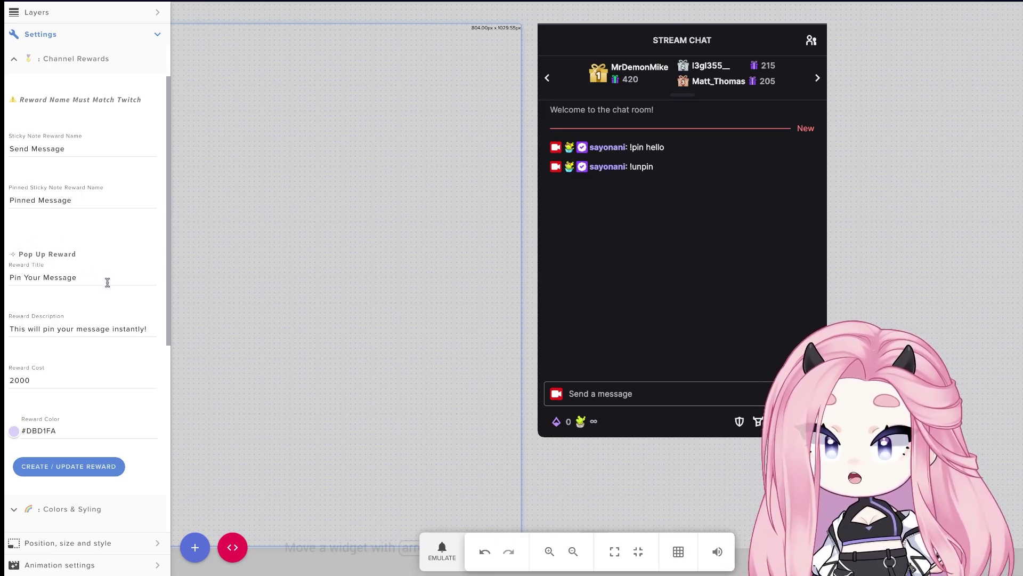
left_click_drag(104, 284, 9, 276)
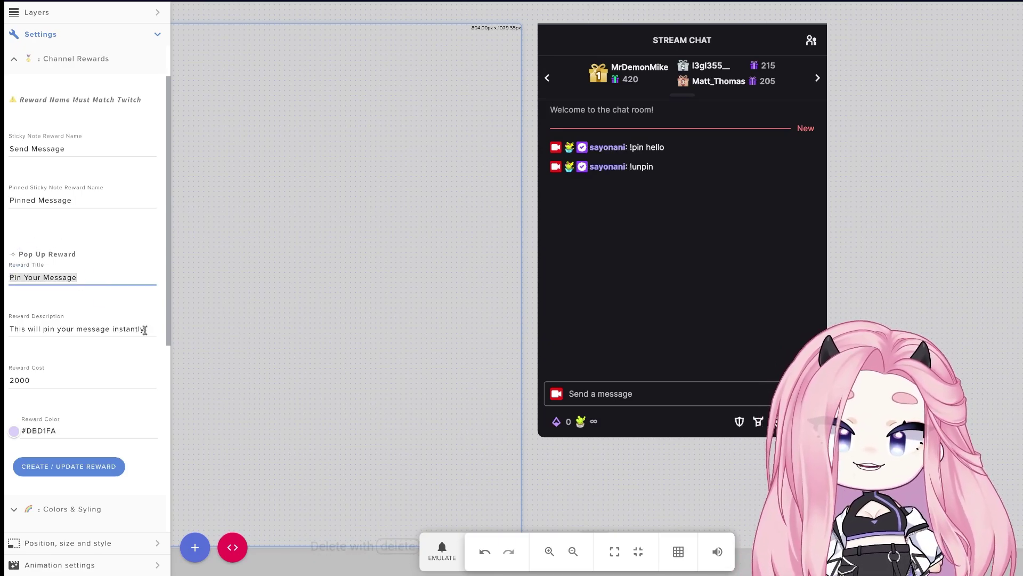
left_click_drag(144, 330, 61, 324)
left_click(64, 379)
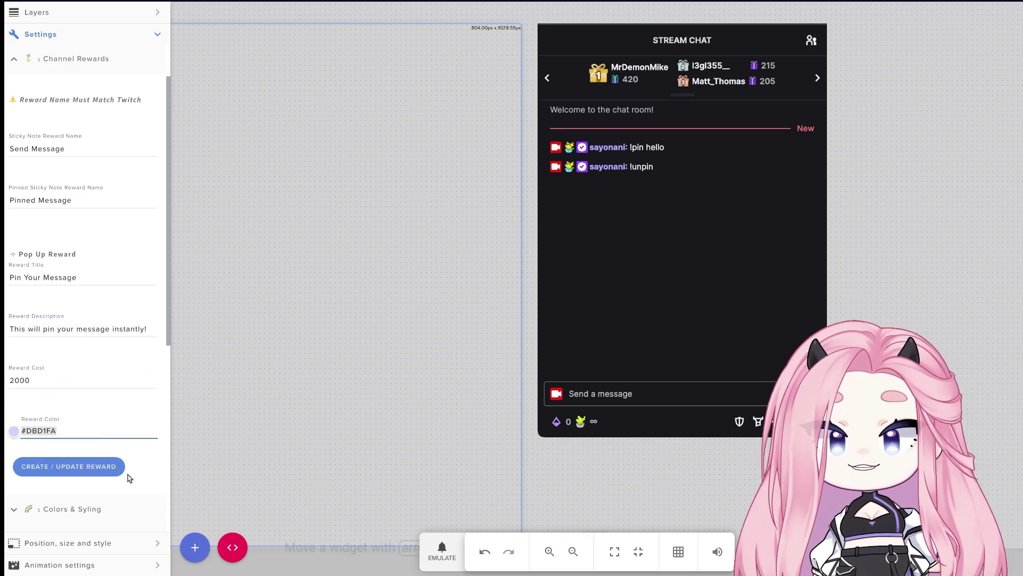
left_click(10, 379)
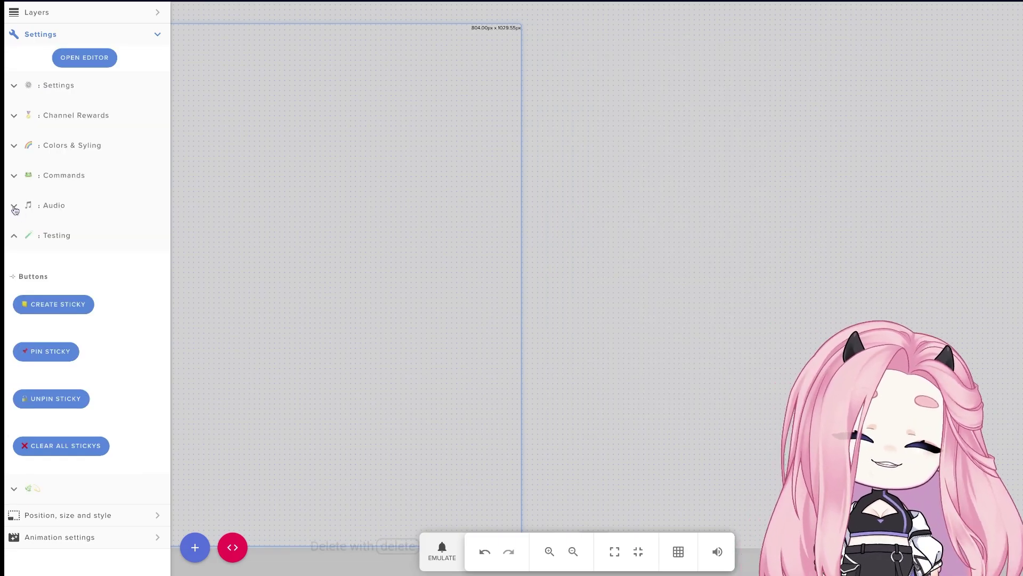
Expand Audio settings and preview the one-second New Message sound at volume 50
left_click(14, 207)
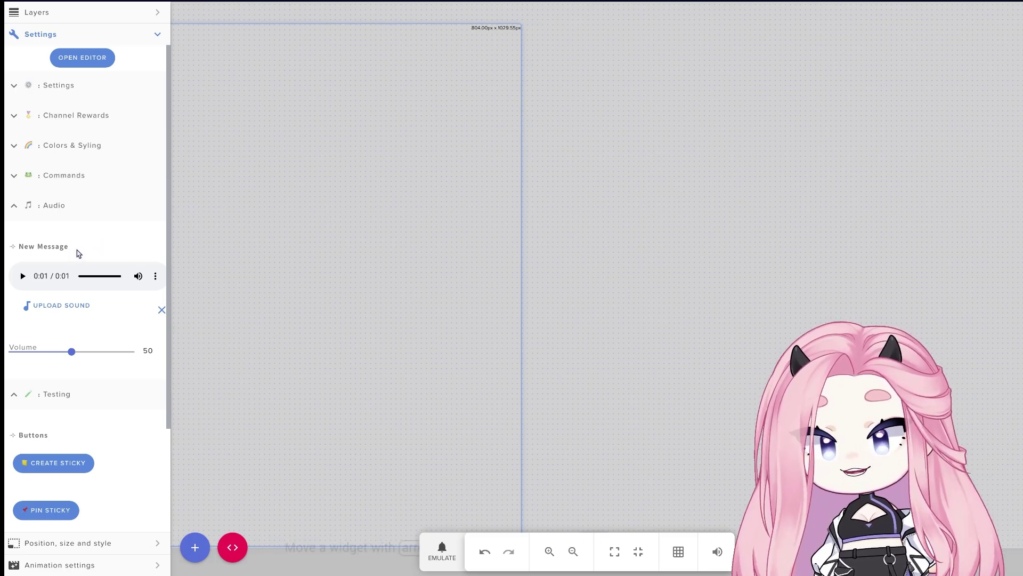
left_click(22, 276)
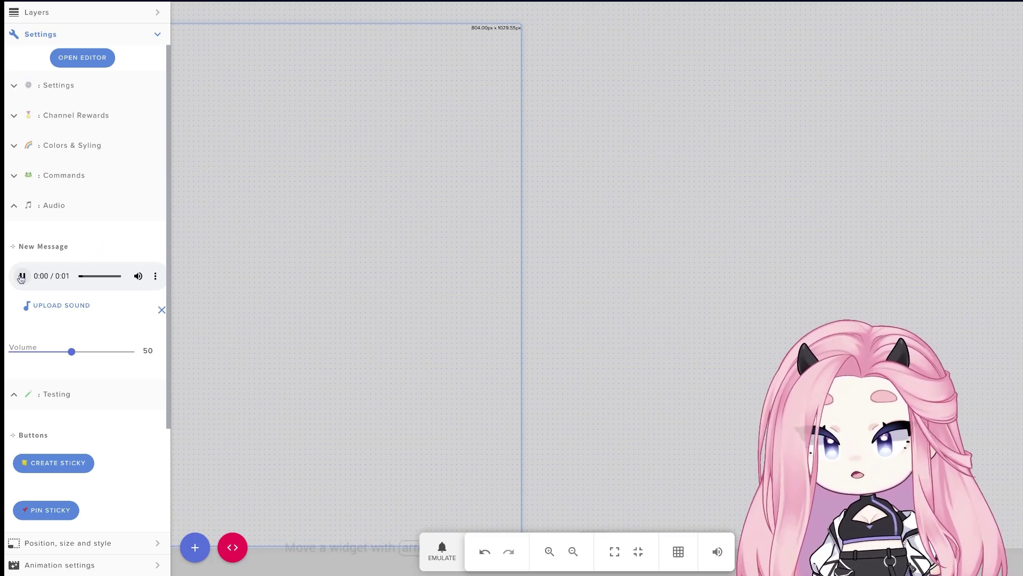